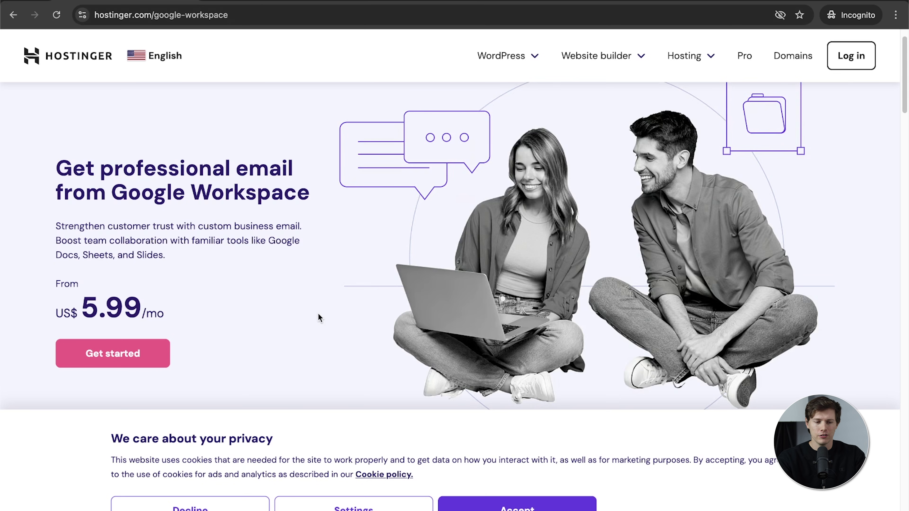
# Step: Compare the Starter, Standard and Plus plans, highlighting 30 GB storage and Appointment booking pages
pyautogui.scroll(-10, 318, 313)
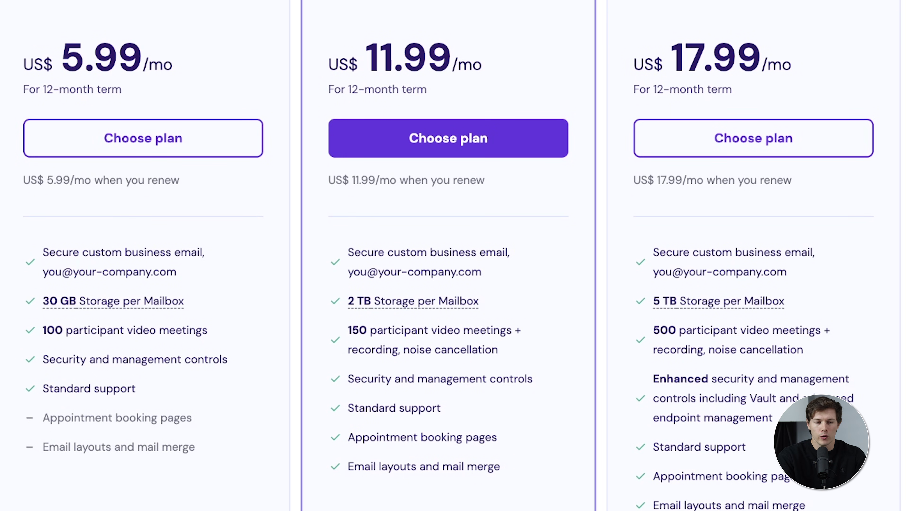
pyautogui.moveTo(213, 308); pyautogui.dragTo(1, 307)
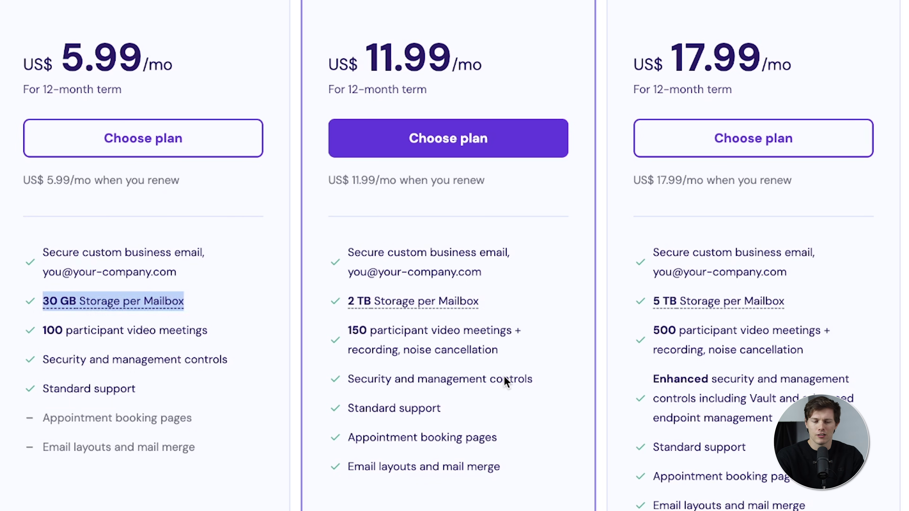
pyautogui.scroll(-1, 447, 373)
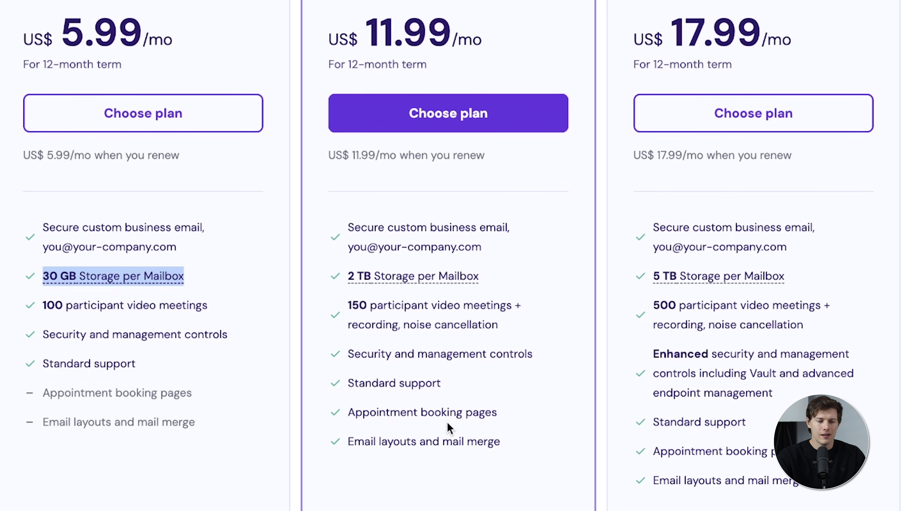
pyautogui.moveTo(511, 415); pyautogui.dragTo(349, 418)
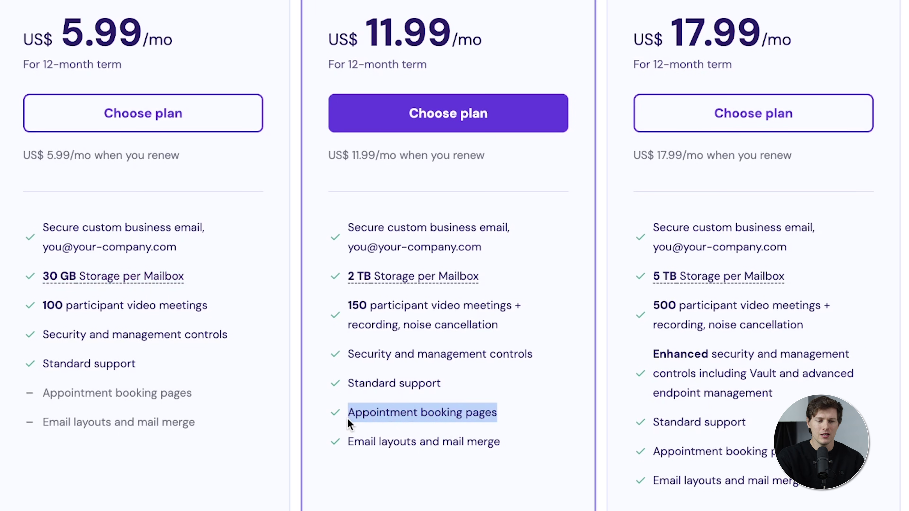
pyautogui.scroll(3, 349, 423)
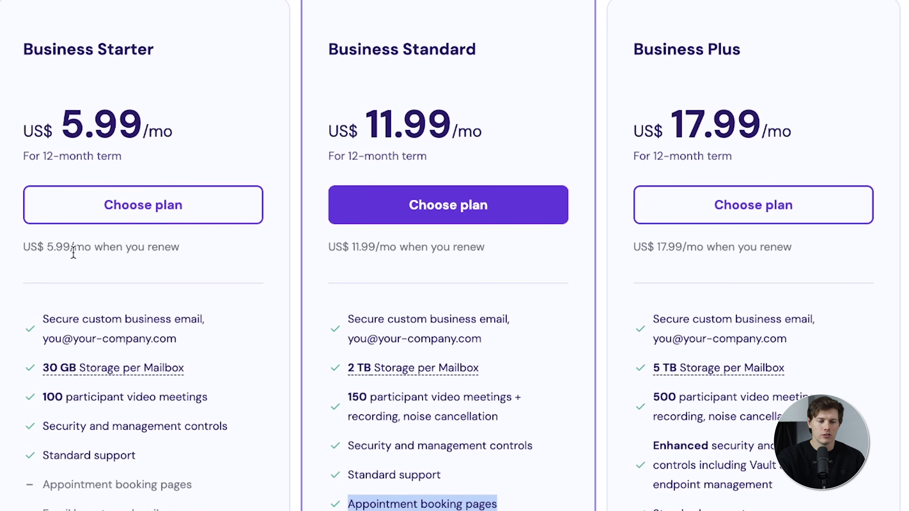
# Step: Buy the 12-month Business Starter plan for US$ 76.19 with a new Hostinger account
pyautogui.click(156, 214)
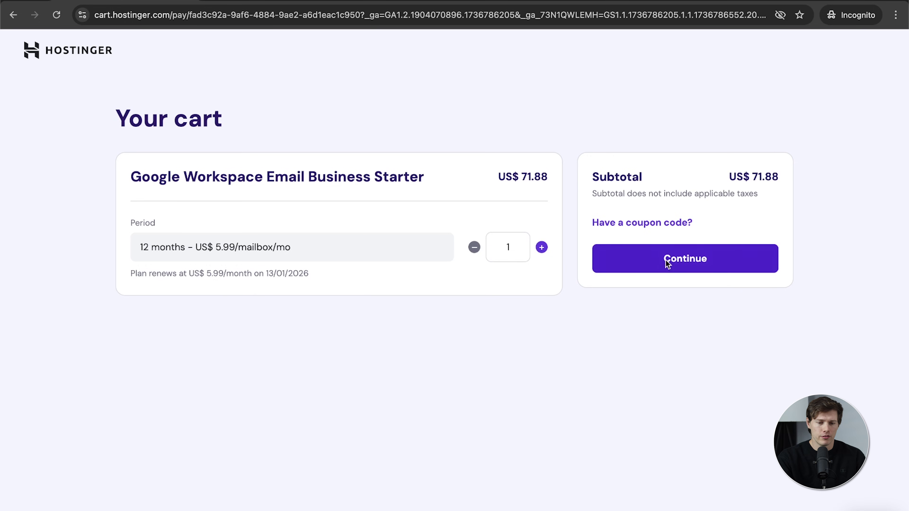
pyautogui.click(694, 265)
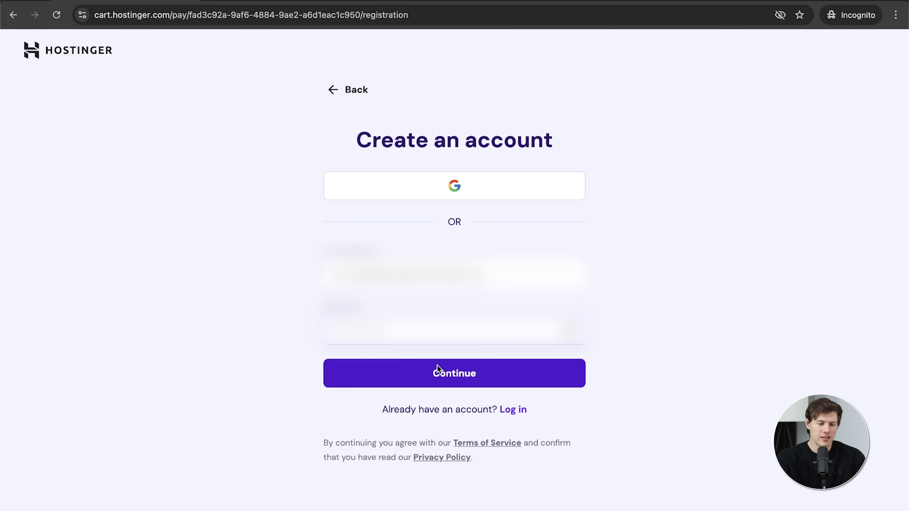
pyautogui.click(437, 367)
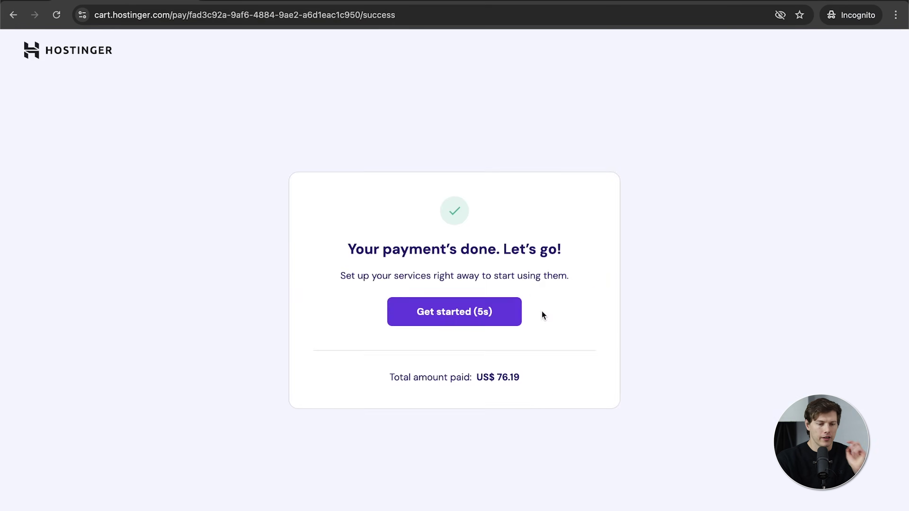
pyautogui.click(515, 314)
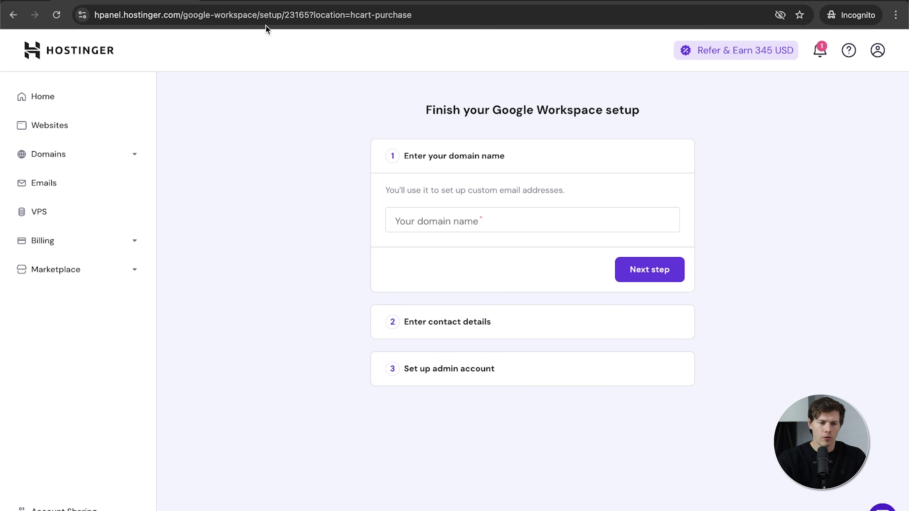
pyautogui.hotkey('ctrl', 'Tab')
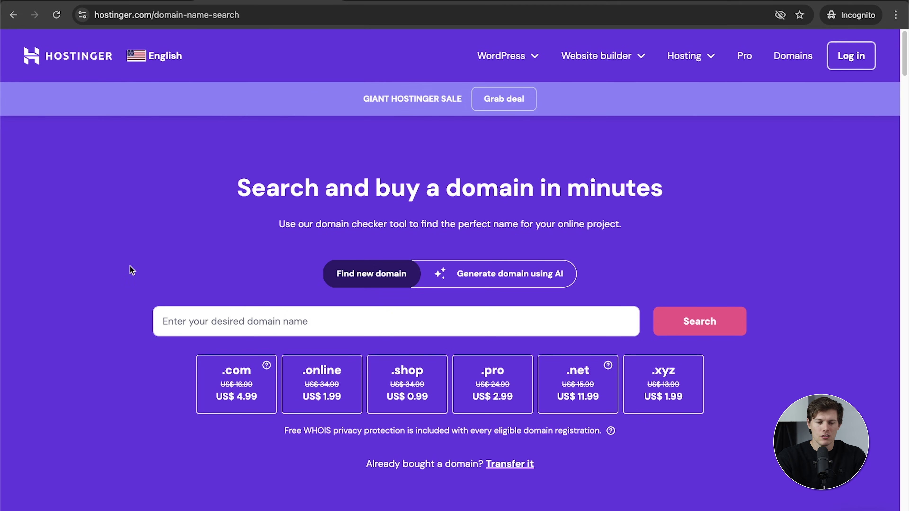
pyautogui.click(126, 1)
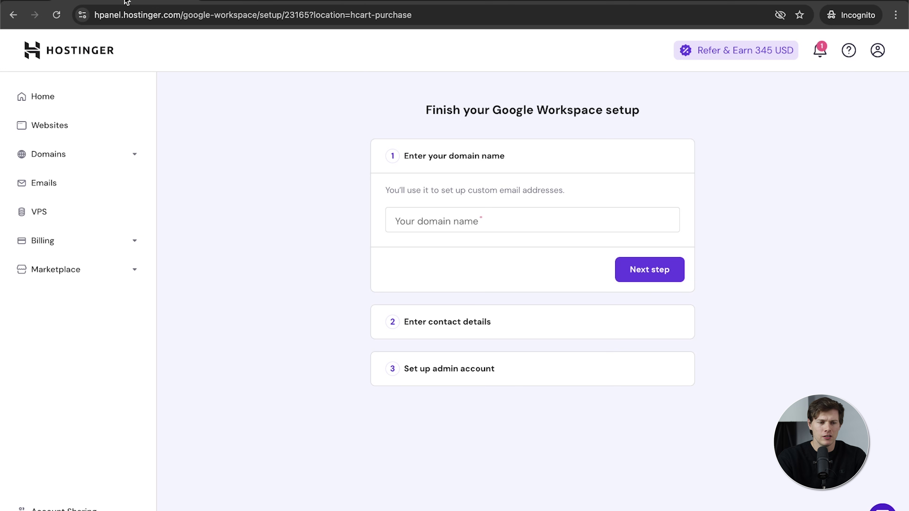
pyautogui.click(278, 2)
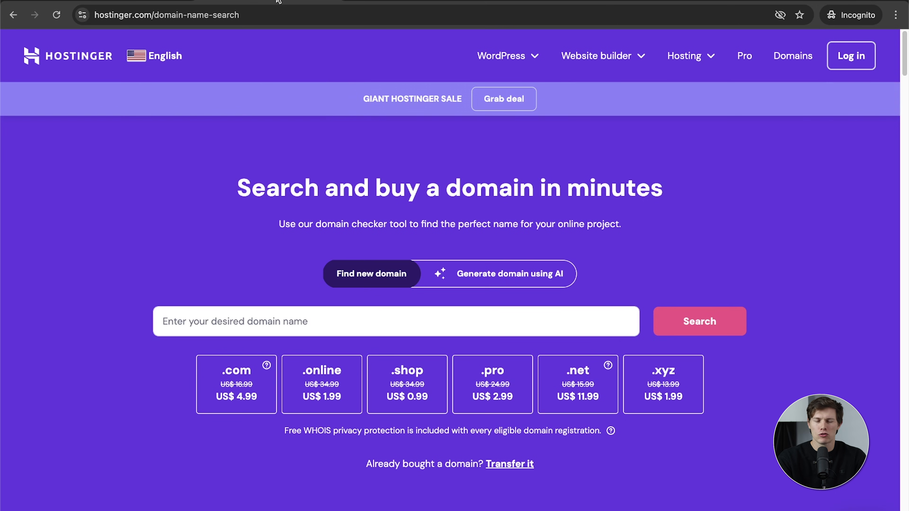
pyautogui.click(233, 326)
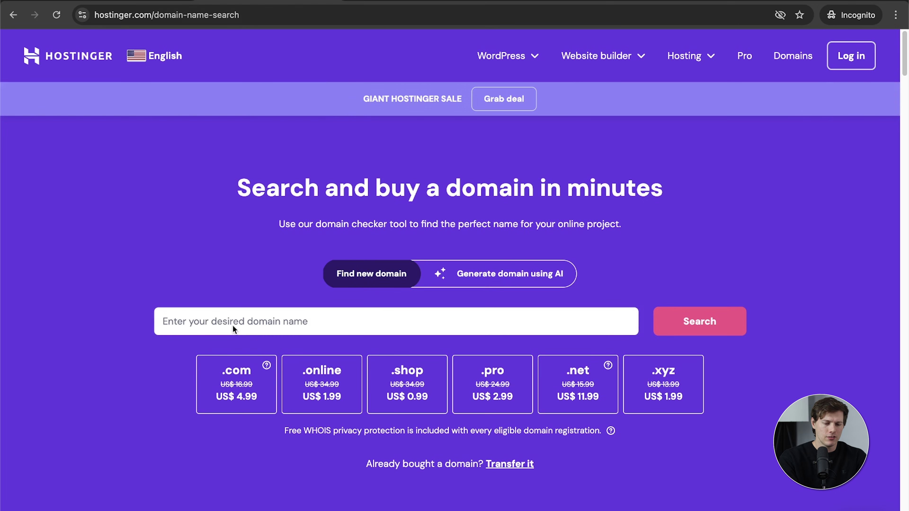
pyautogui.hotkey('alt', 'BackSpace')
pyautogui.click(698, 319)
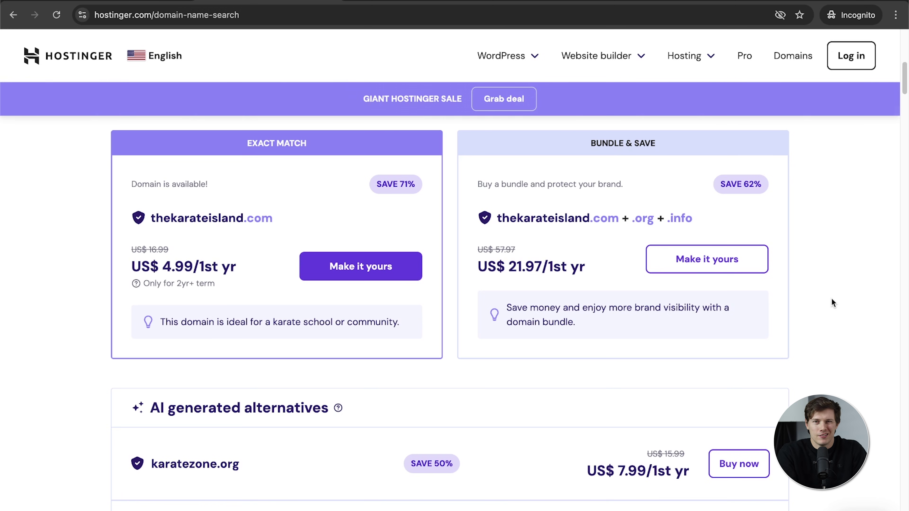
pyautogui.scroll(-4, 831, 299)
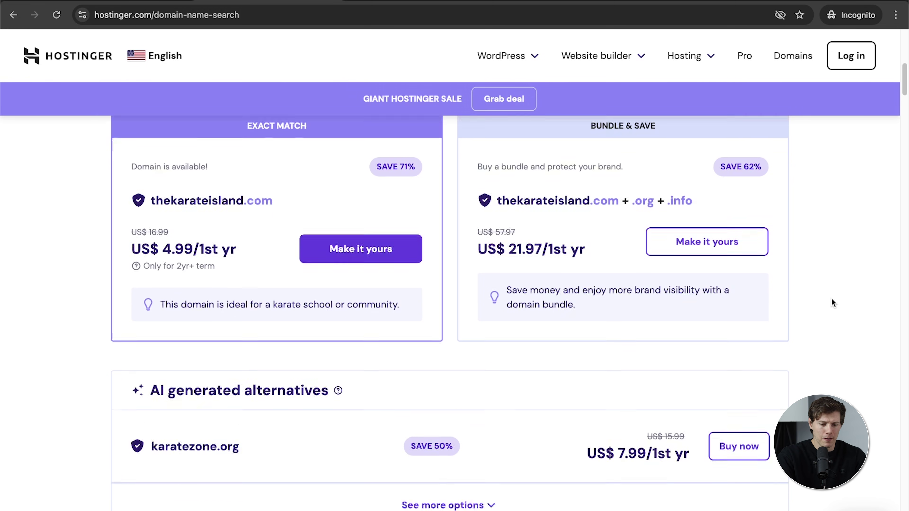
pyautogui.scroll(-1, 831, 298)
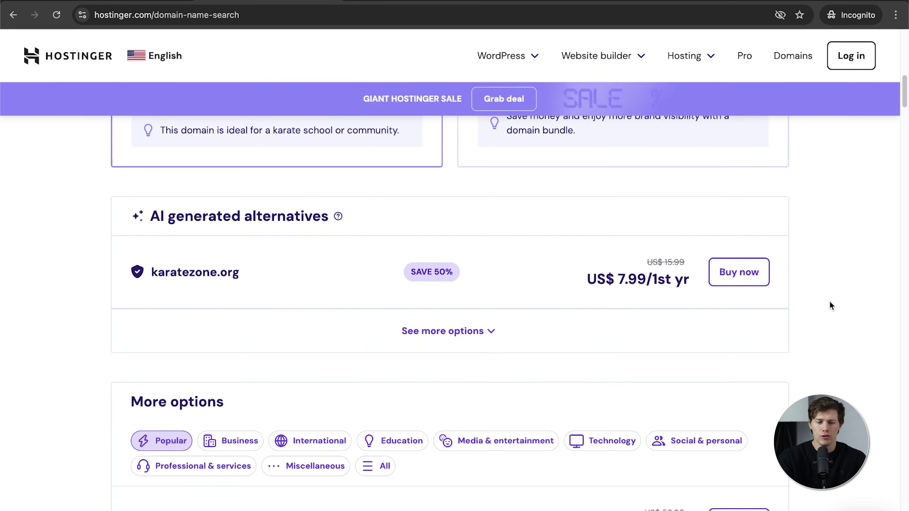
pyautogui.click(451, 333)
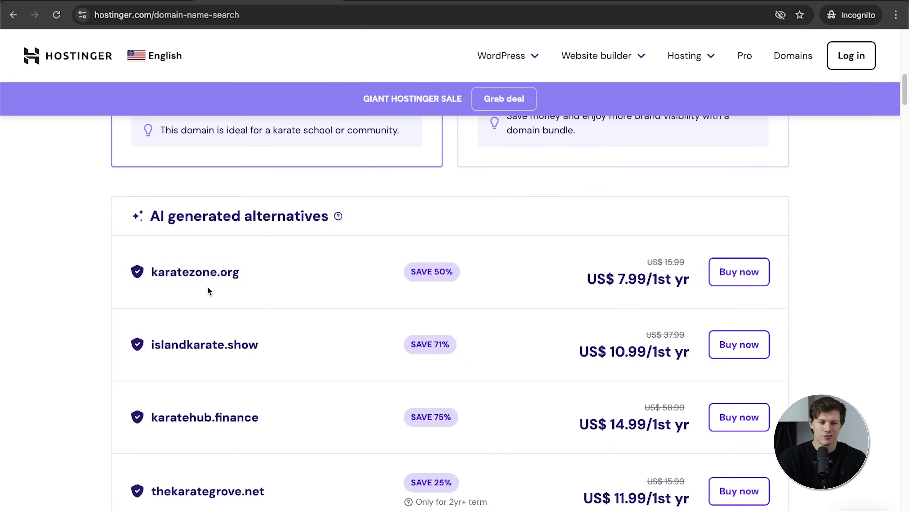
pyautogui.scroll(-16, 835, 247)
pyautogui.scroll(2, 836, 247)
pyautogui.scroll(1, 836, 249)
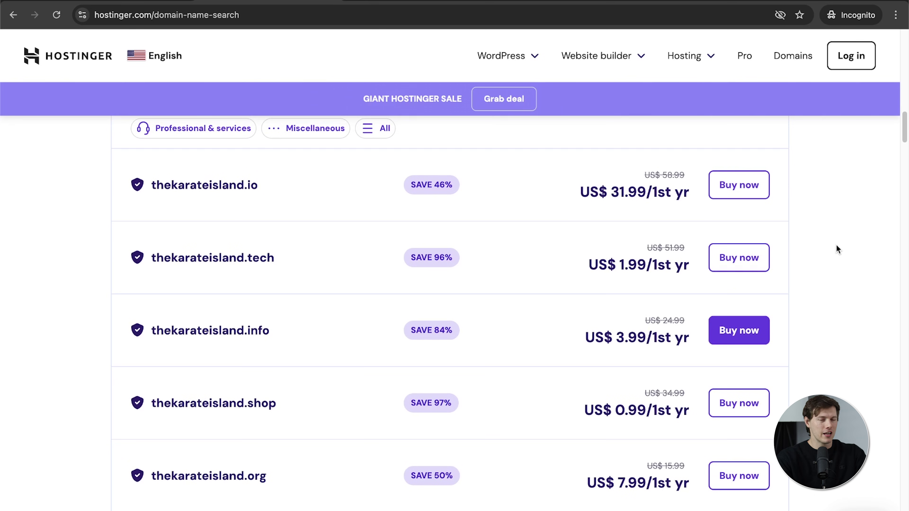
pyautogui.scroll(-1, 837, 249)
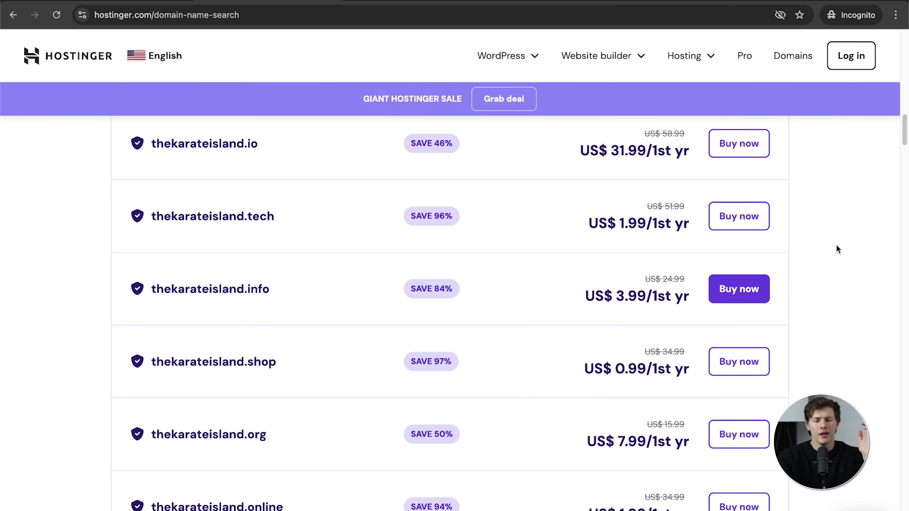
pyautogui.scroll(-4, 837, 249)
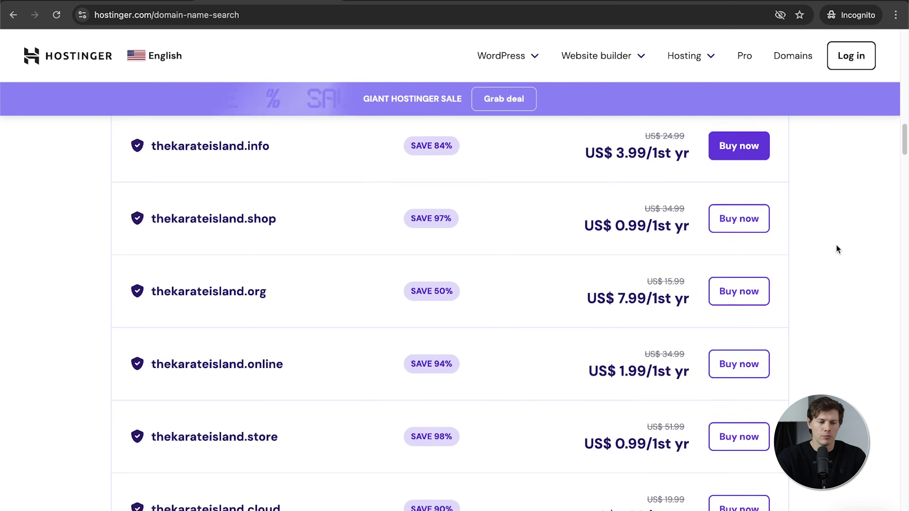
pyautogui.scroll(10, 837, 250)
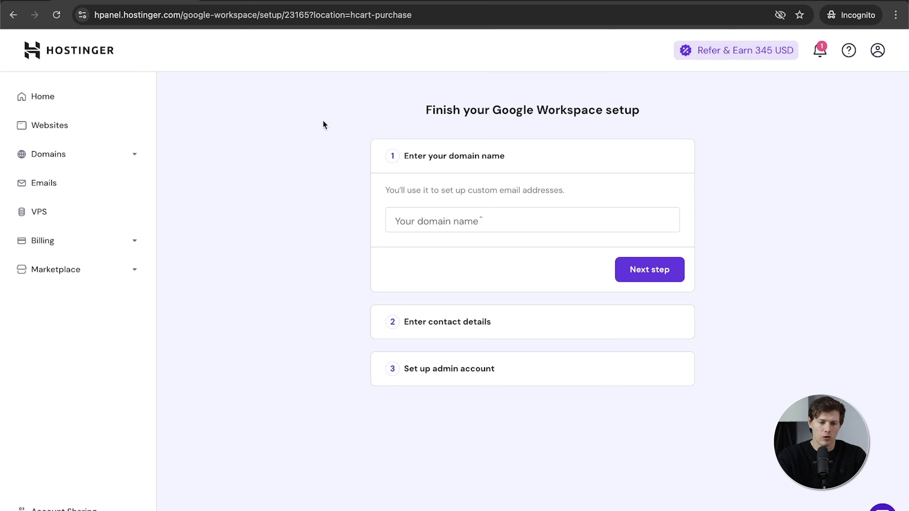
# Step: Enter thekarateisland.com as the Workspace domain and confirm the contact details
pyautogui.click(439, 213)
pyautogui.write('thekarateisland.com')
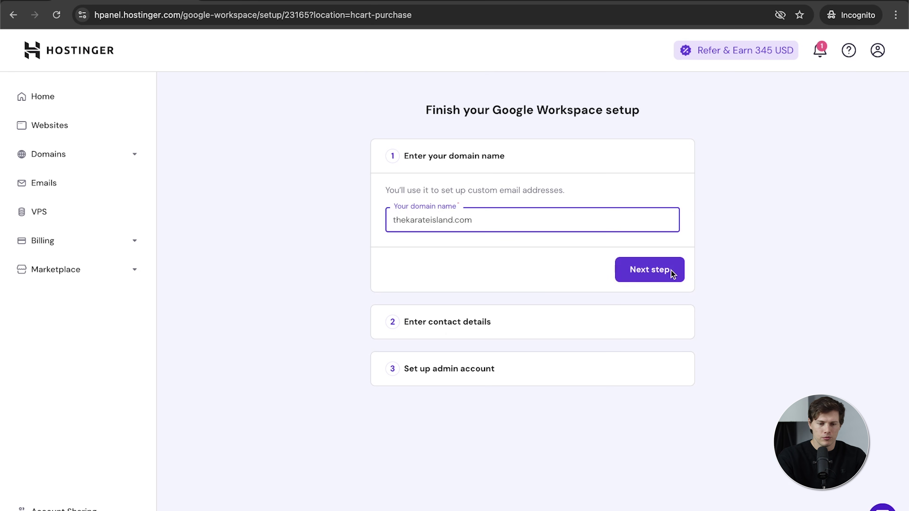
pyautogui.click(670, 270)
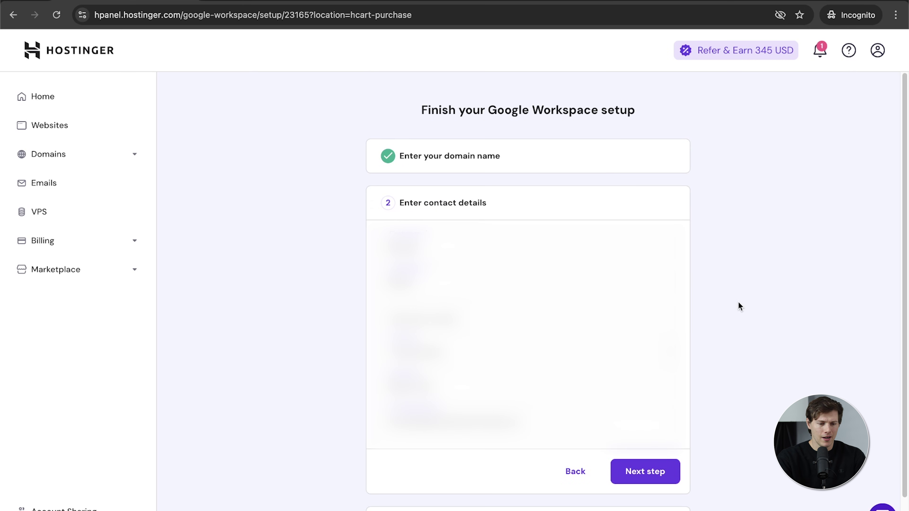
pyautogui.click(657, 471)
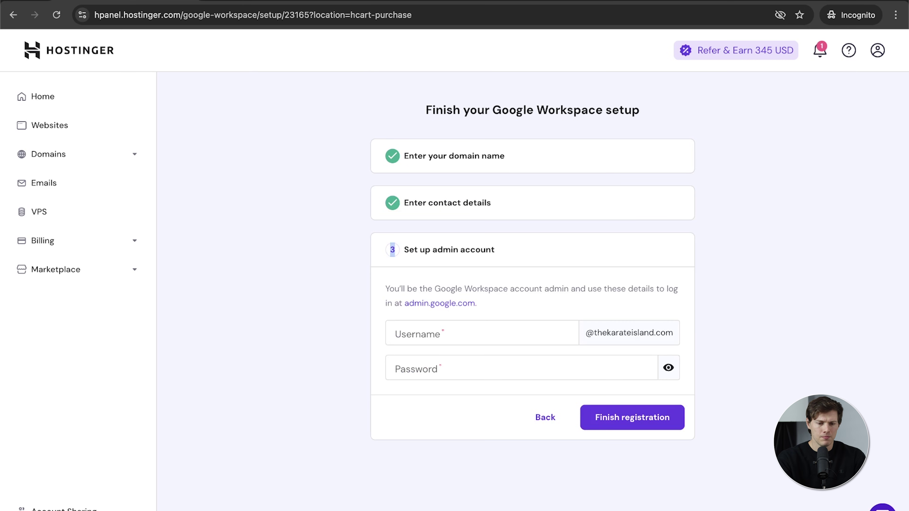
# Step: Set the admin account's username and pasted password, then finish the Workspace registration
pyautogui.click(486, 341)
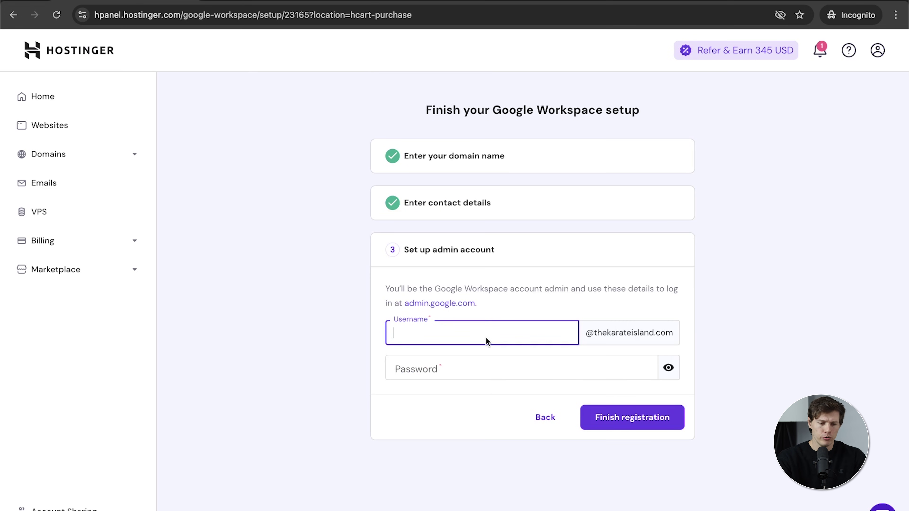
pyautogui.click(571, 375)
pyautogui.press('super+v')
pyautogui.click(621, 420)
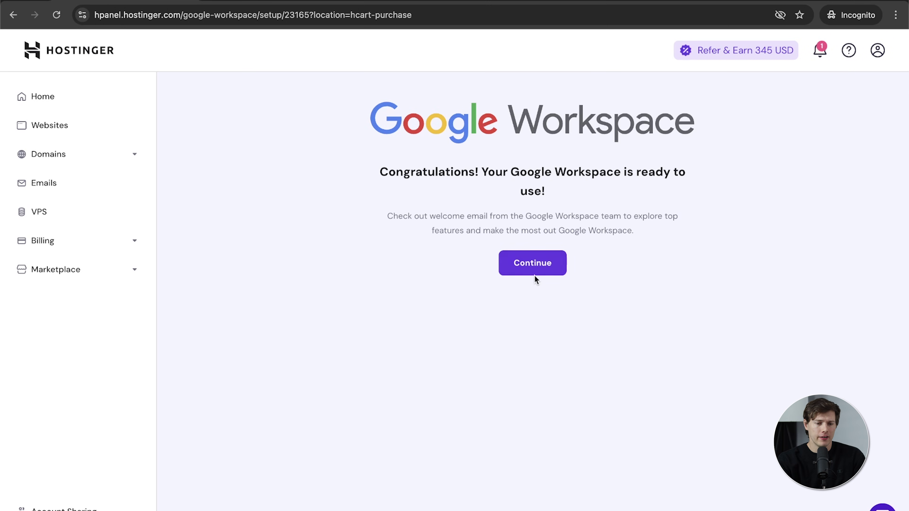
pyautogui.click(536, 266)
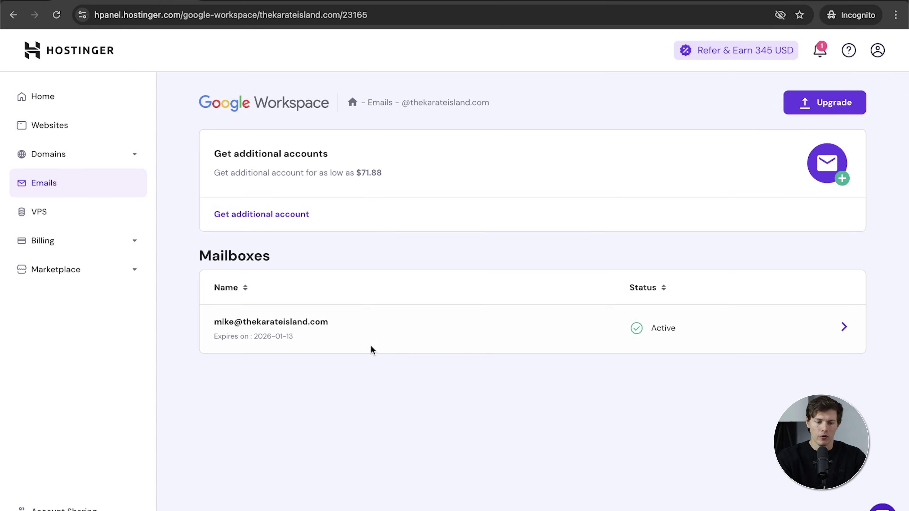
# Step: Go from the thekarateisland.com mailbox row to the Google Workspace admin sign-in page
pyautogui.click(842, 326)
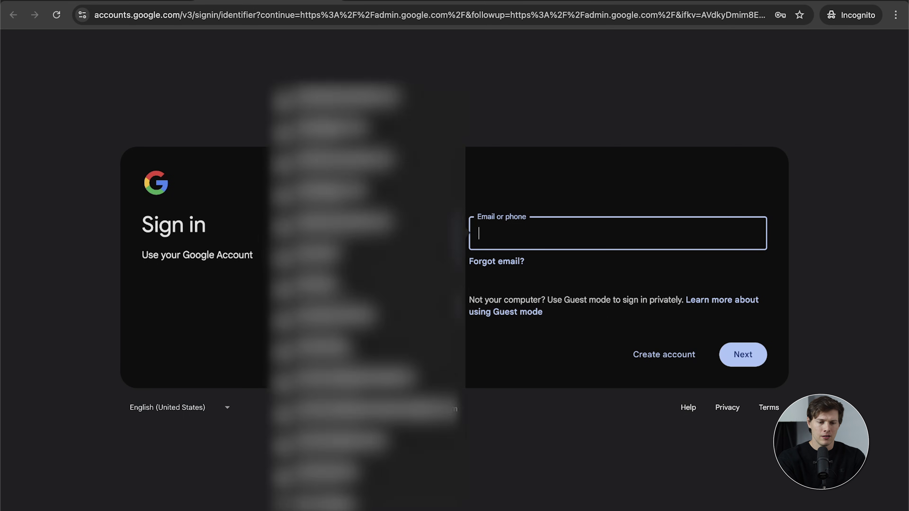
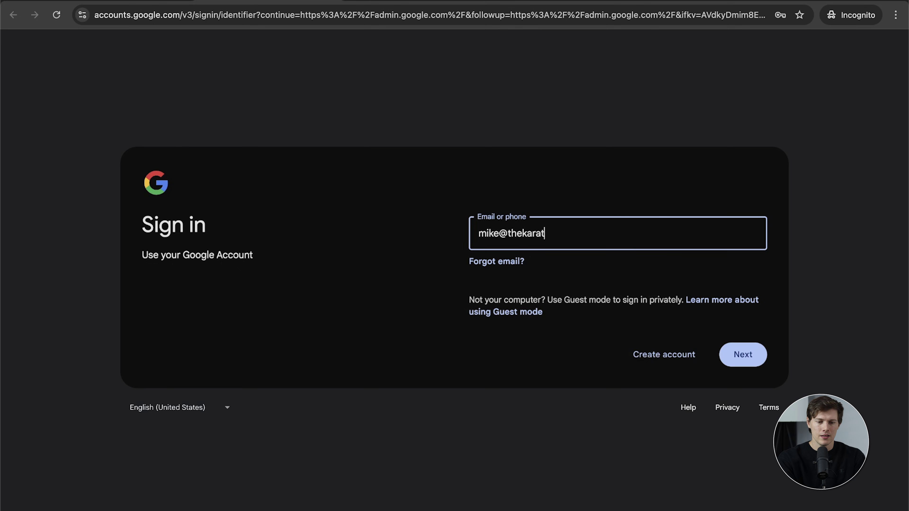
# Step: Sign in with the admin's thekarateisland.com address and password, then accept the Workspace terms
pyautogui.press('Return')
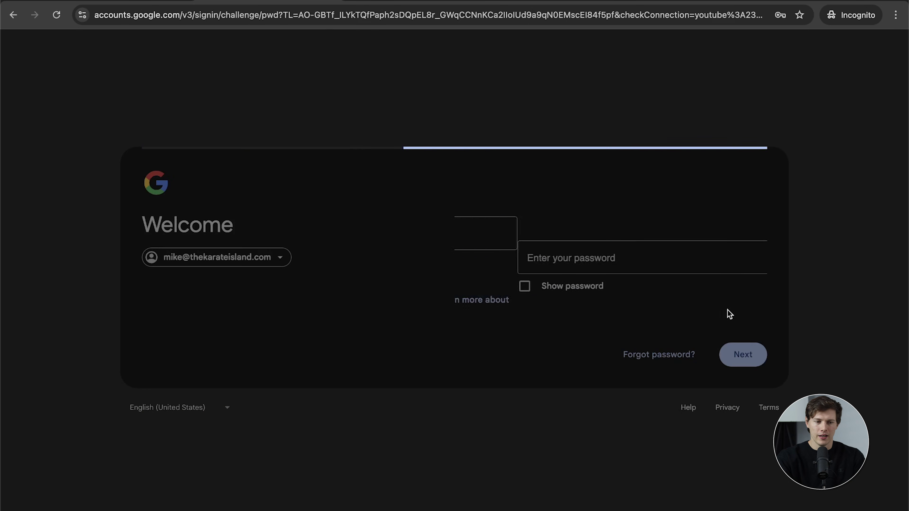
pyautogui.press('super+v')
pyautogui.click(753, 353)
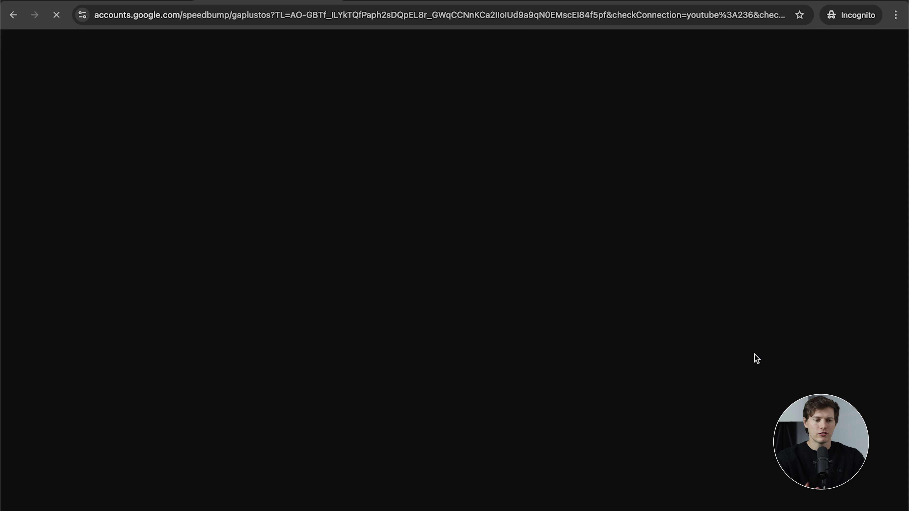
pyautogui.scroll(-4, 754, 353)
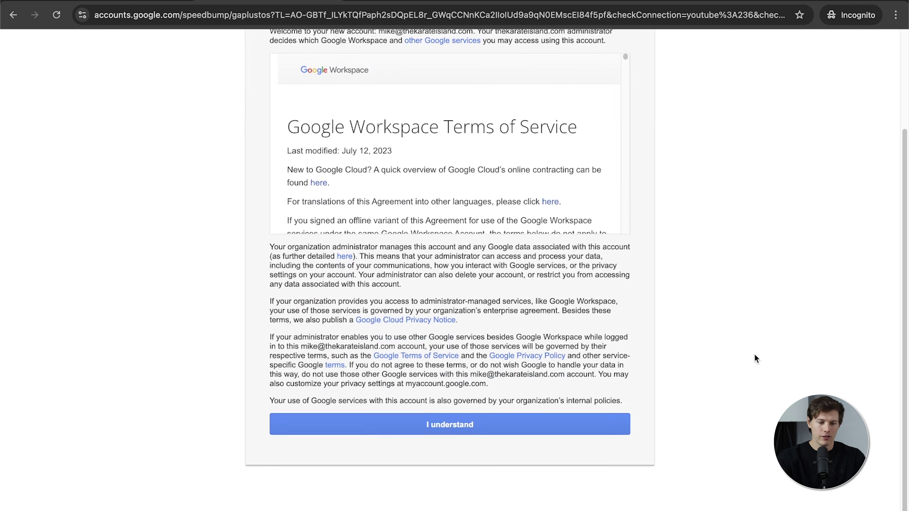
pyautogui.click(455, 432)
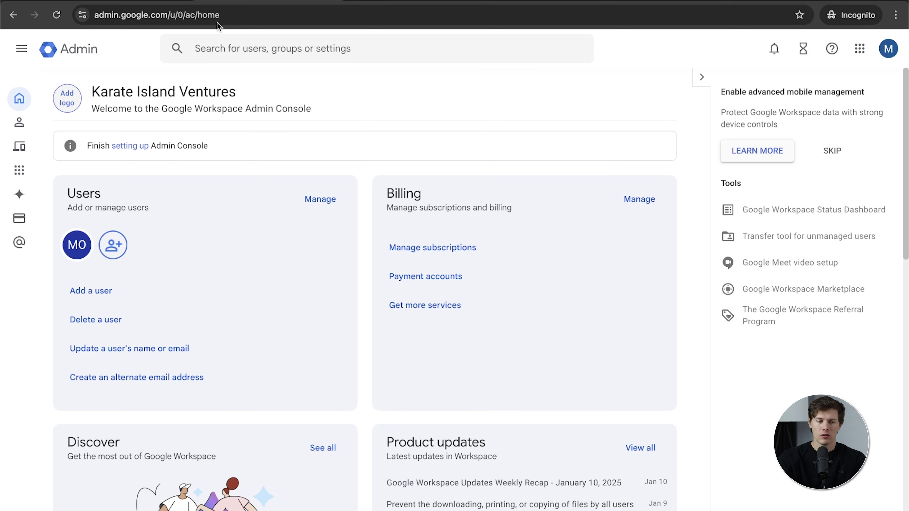
# Step: Glance at the Hostinger tab, then open Directory > Users in the Admin console
pyautogui.hotkey('ctrl', 'Tab')
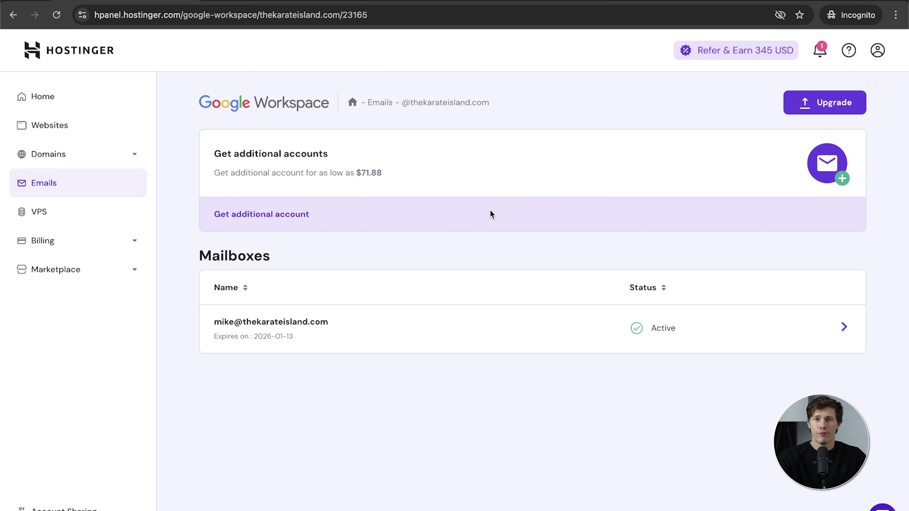
pyautogui.hotkey('ctrl', 'Tab')
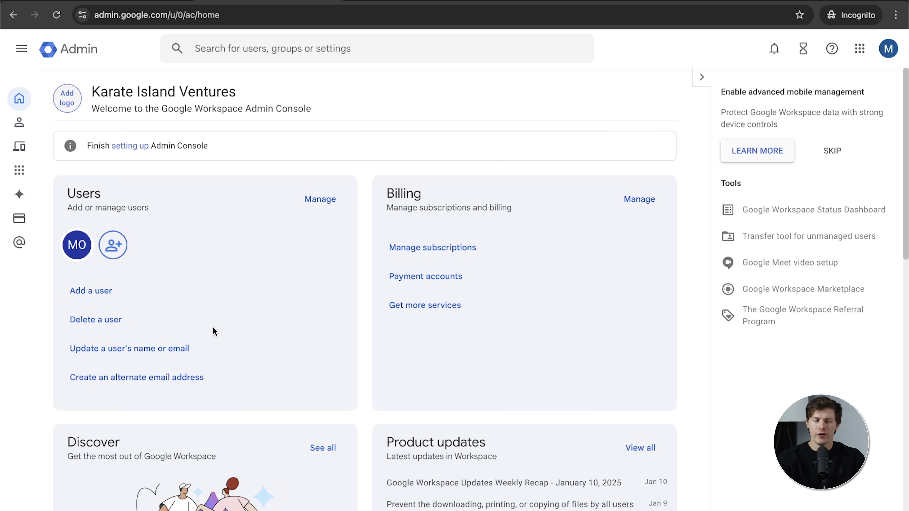
pyautogui.click(20, 127)
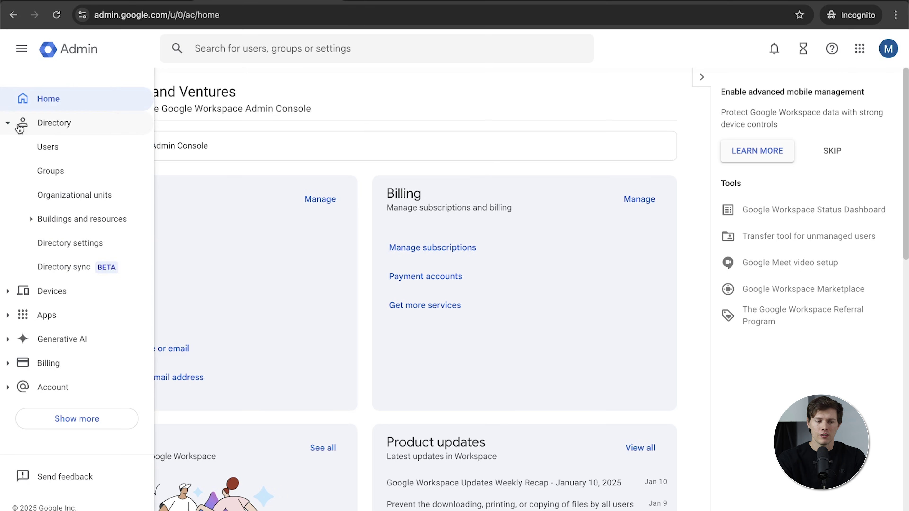
pyautogui.click(68, 145)
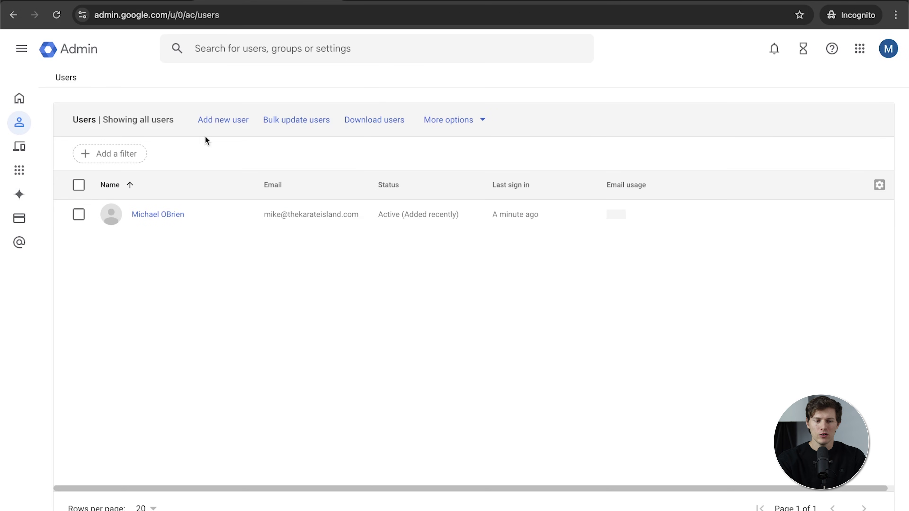
pyautogui.click(222, 124)
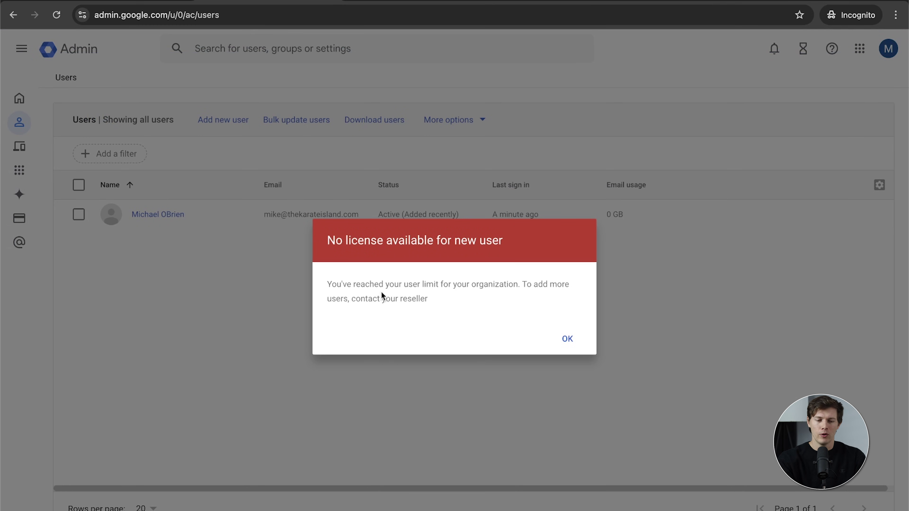
pyautogui.click(569, 345)
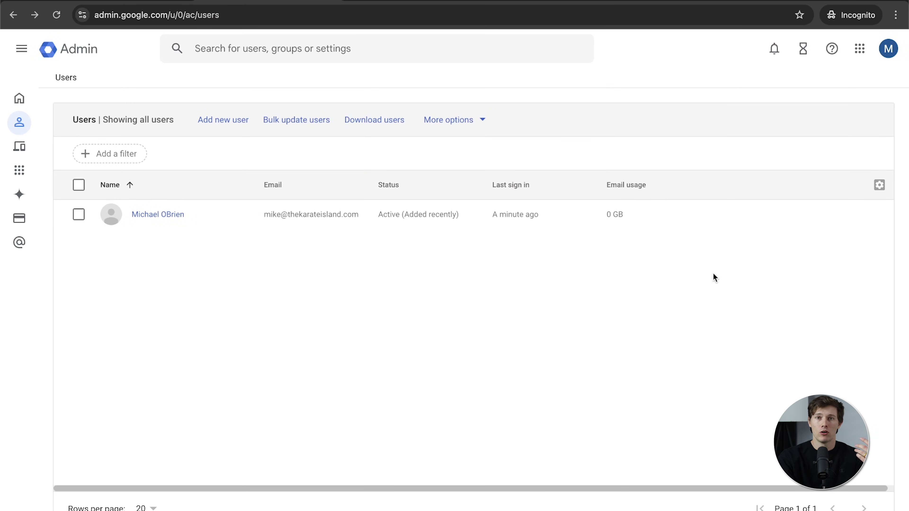
pyautogui.moveTo(698, 216)
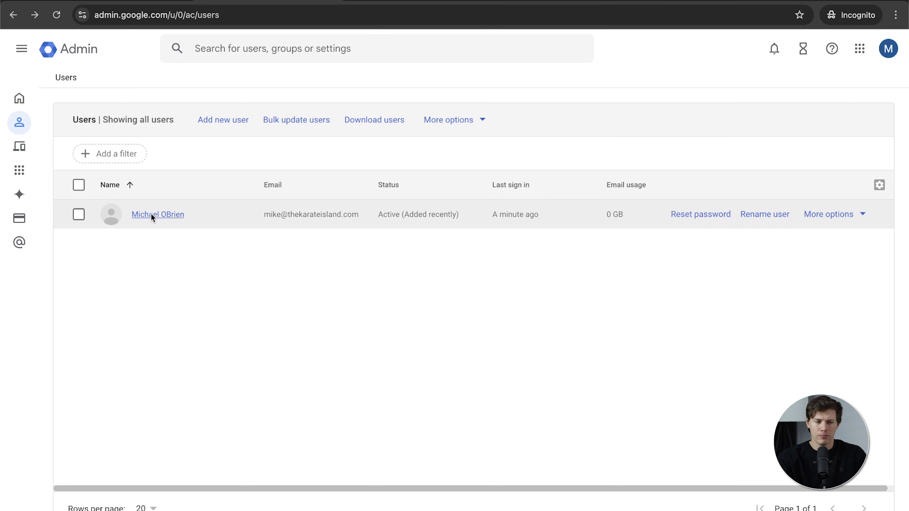
# Step: Open the admin user's details page, showing the Super Admin role and 0 bytes used
pyautogui.moveTo(48, 106)
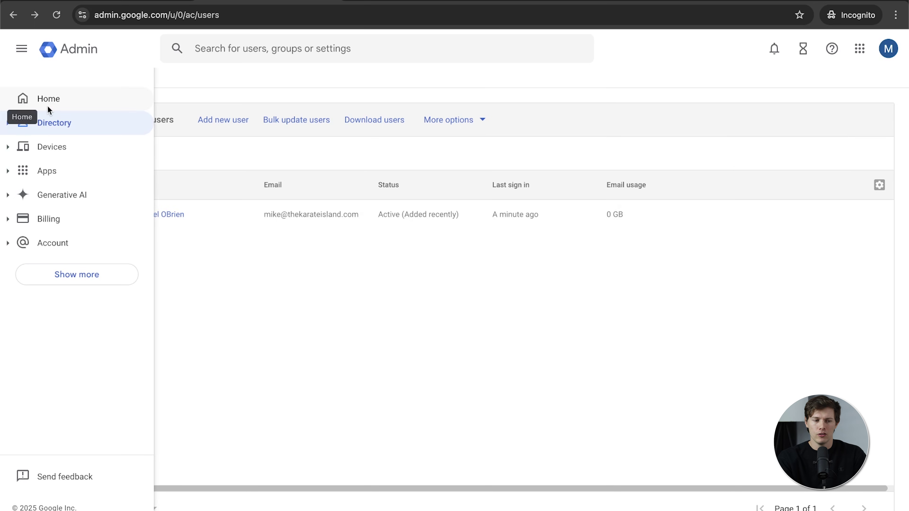
pyautogui.click(43, 128)
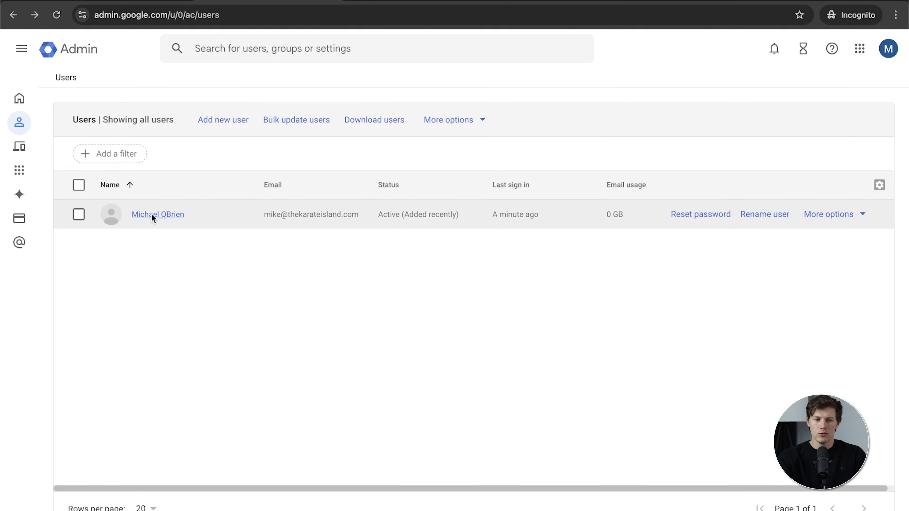
pyautogui.click(151, 215)
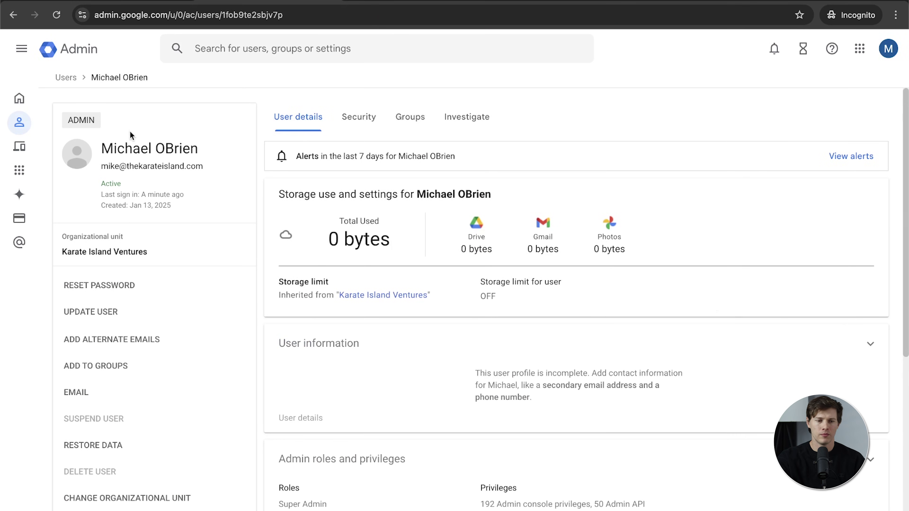
pyautogui.scroll(-1, 720, 343)
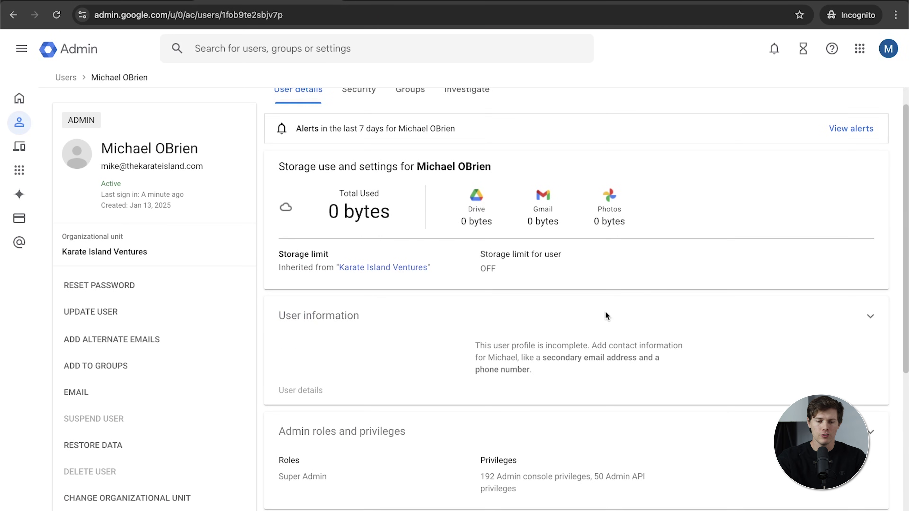
# Step: Add press and media as alternate email addresses in the user's information
pyautogui.click(868, 315)
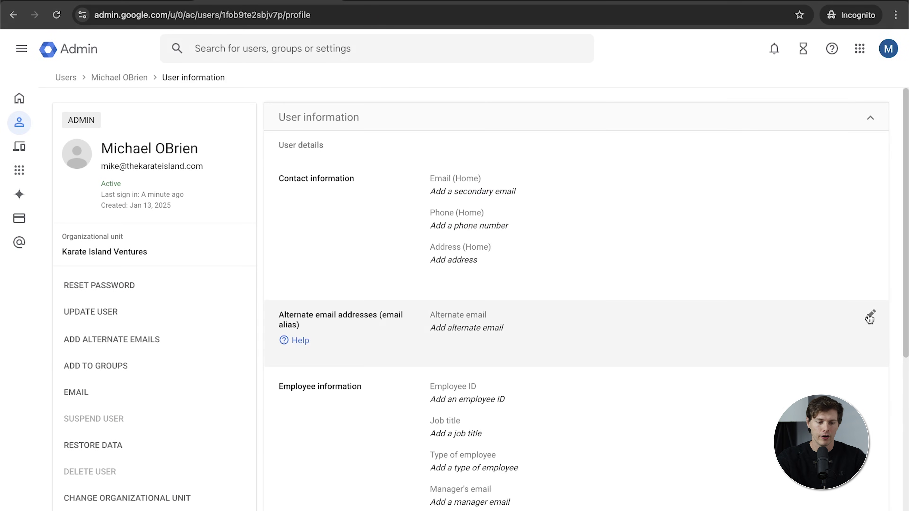
pyautogui.scroll(-2, 867, 314)
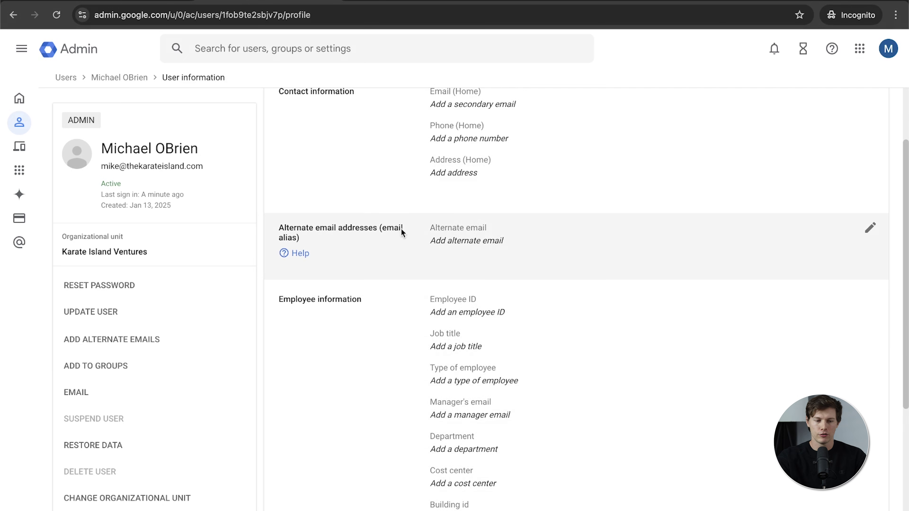
pyautogui.click(449, 244)
pyautogui.write('press')
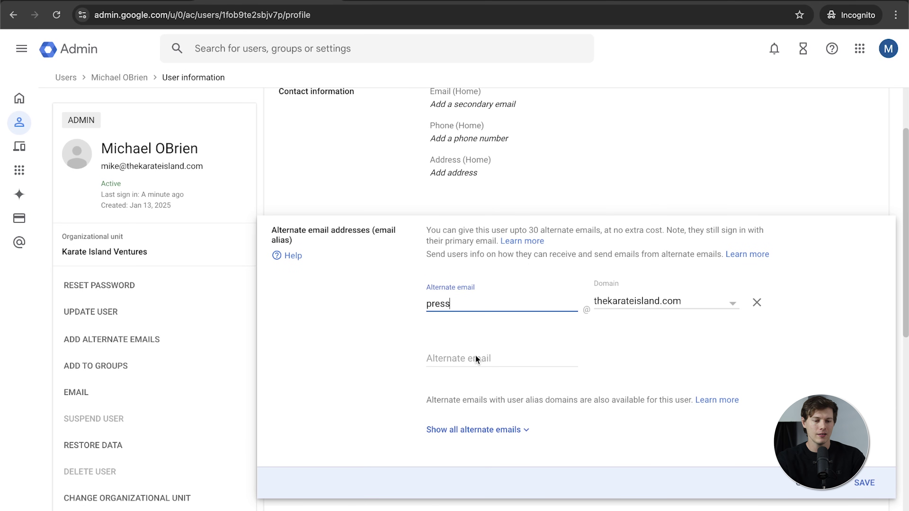
pyautogui.click(475, 357)
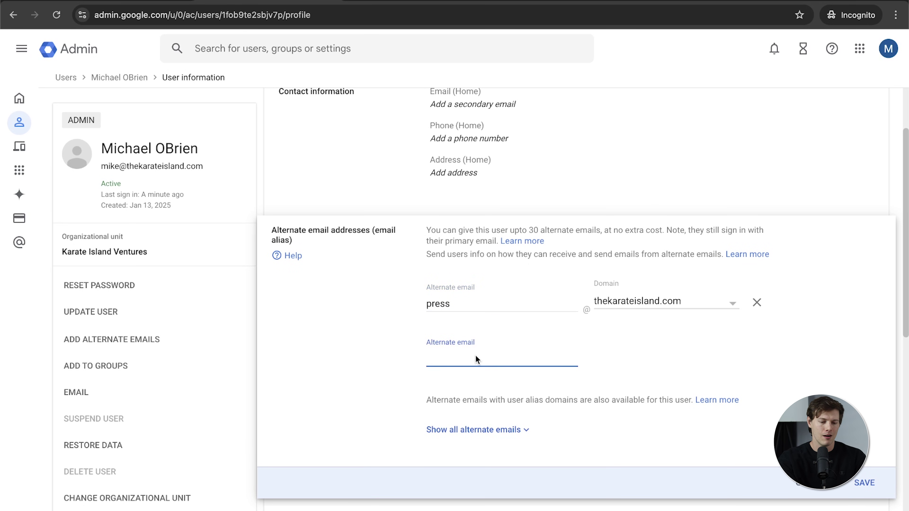
pyautogui.write('media')
# Step: Add customerservice and timeshare aliases, save all four, then start adding the user to groups
pyautogui.click(471, 416)
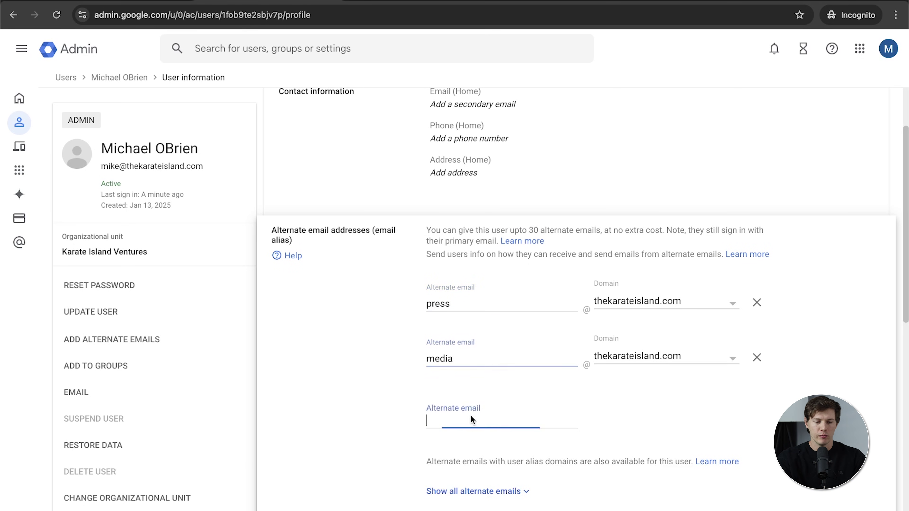
pyautogui.write('customerservice')
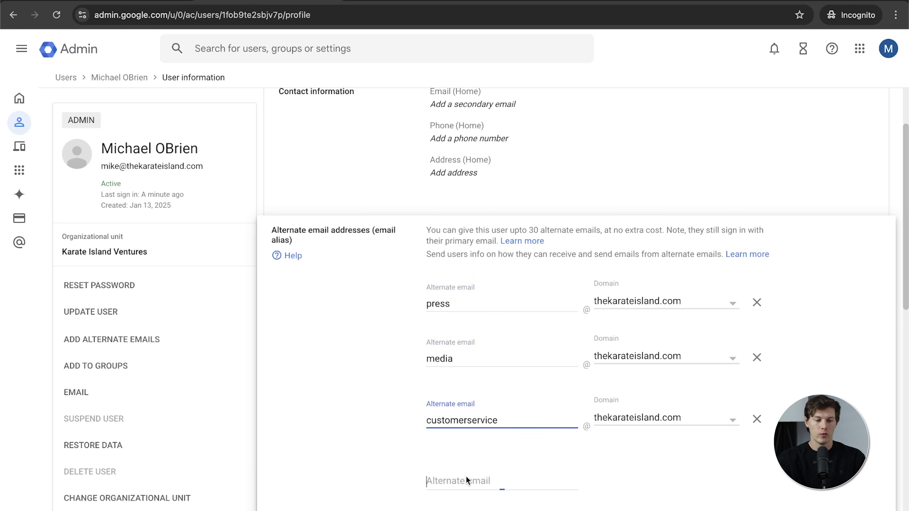
pyautogui.click(466, 477)
pyautogui.write('timeshare')
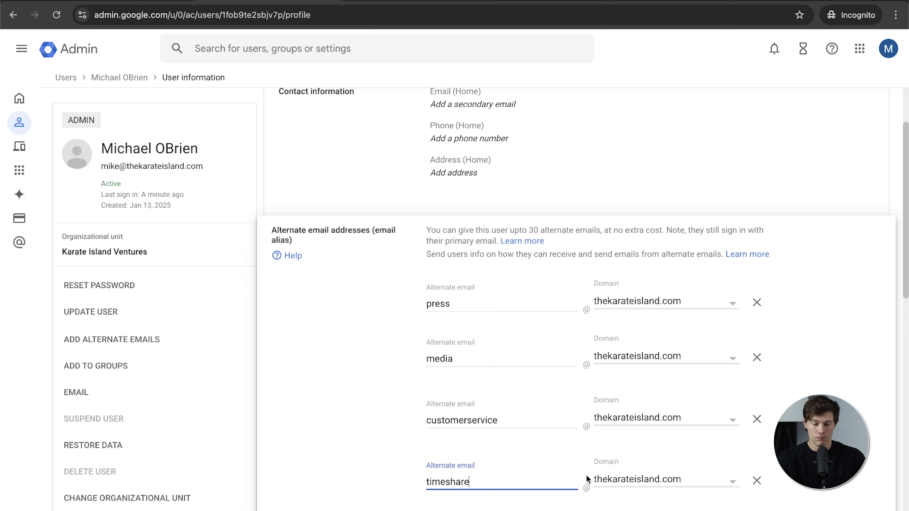
pyautogui.scroll(-5, 733, 461)
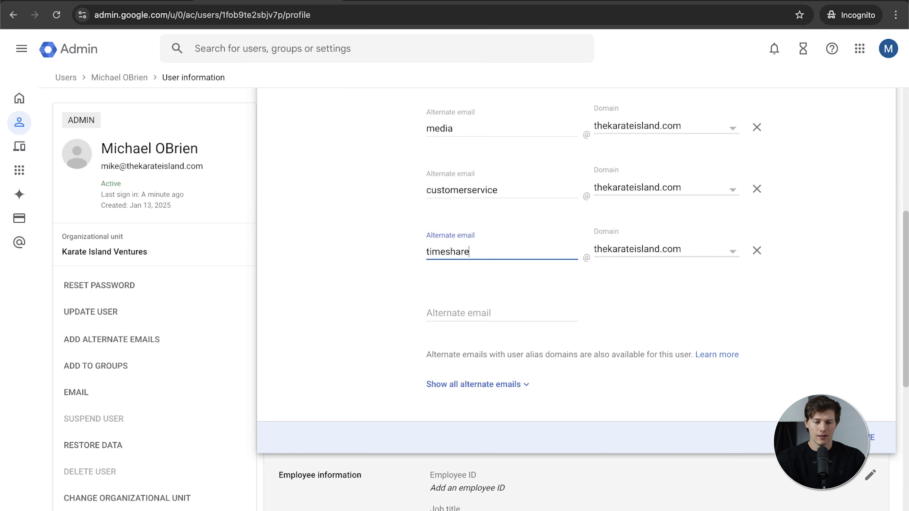
pyautogui.click(869, 438)
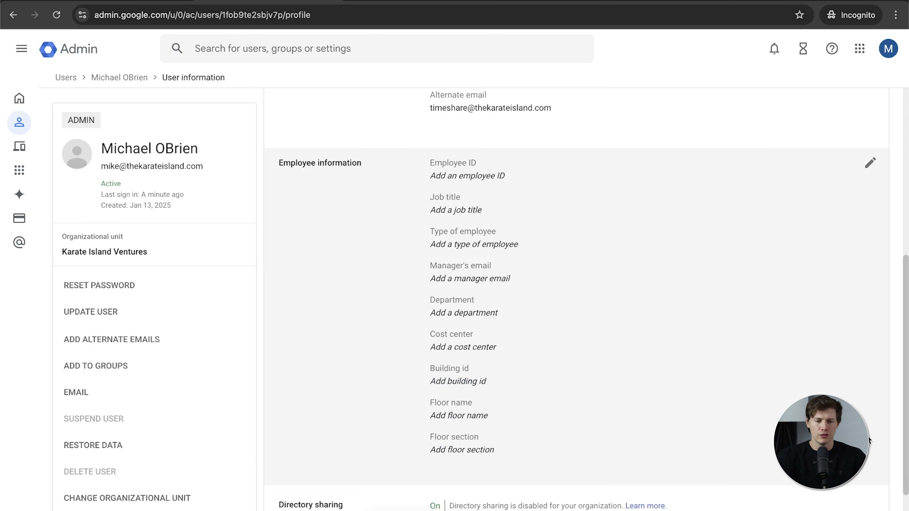
pyautogui.scroll(4, 869, 441)
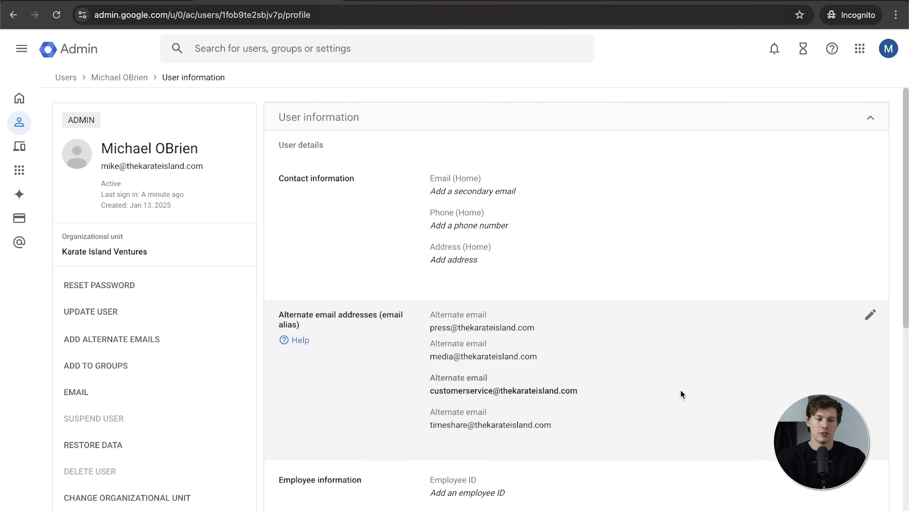
pyautogui.click(87, 366)
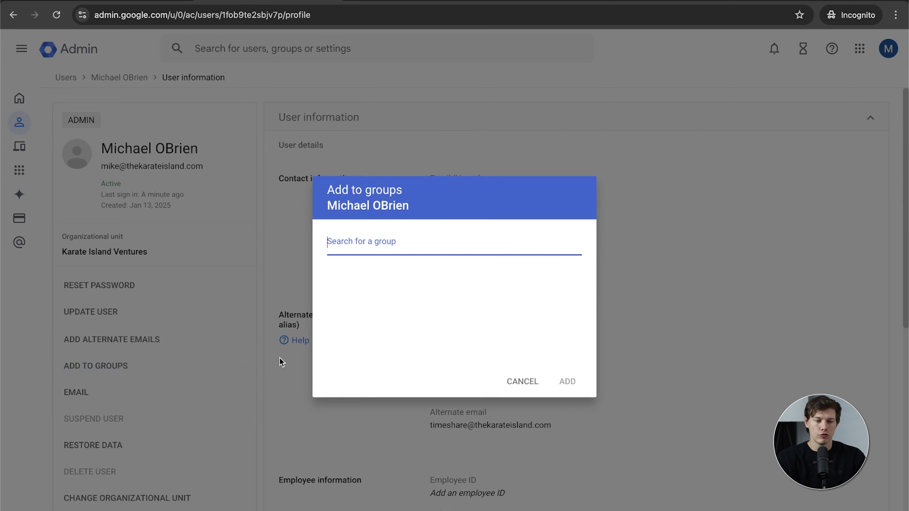
# Step: Cancel Add to groups, reopen the Admin console home, and return to Hostinger's mailboxes page
pyautogui.click(521, 384)
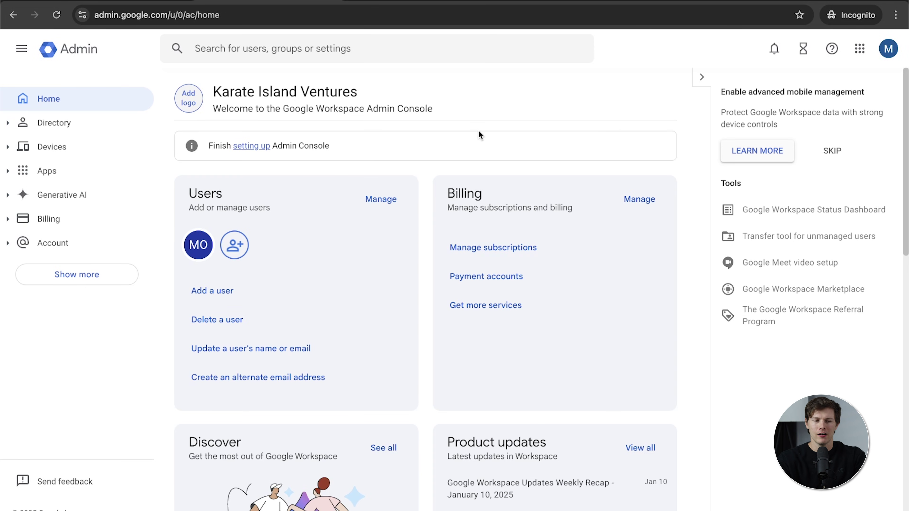
pyautogui.click(859, 48)
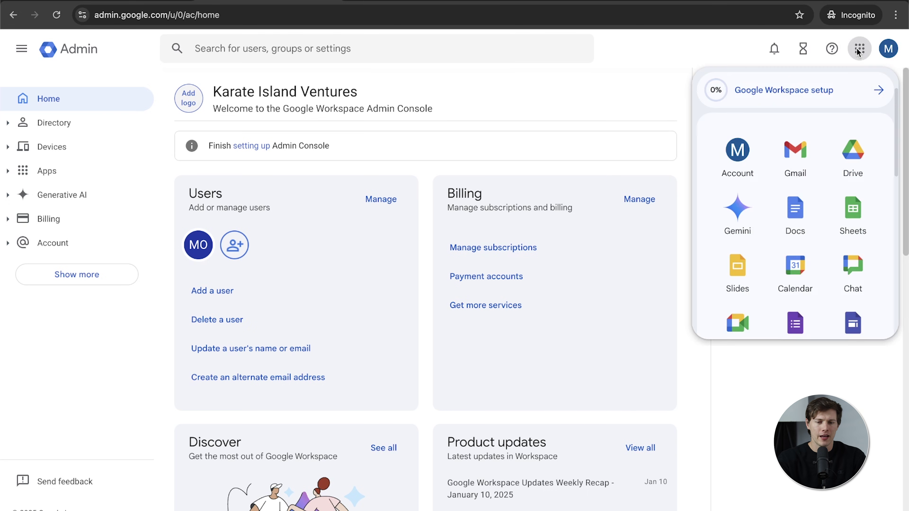
pyautogui.click(853, 157)
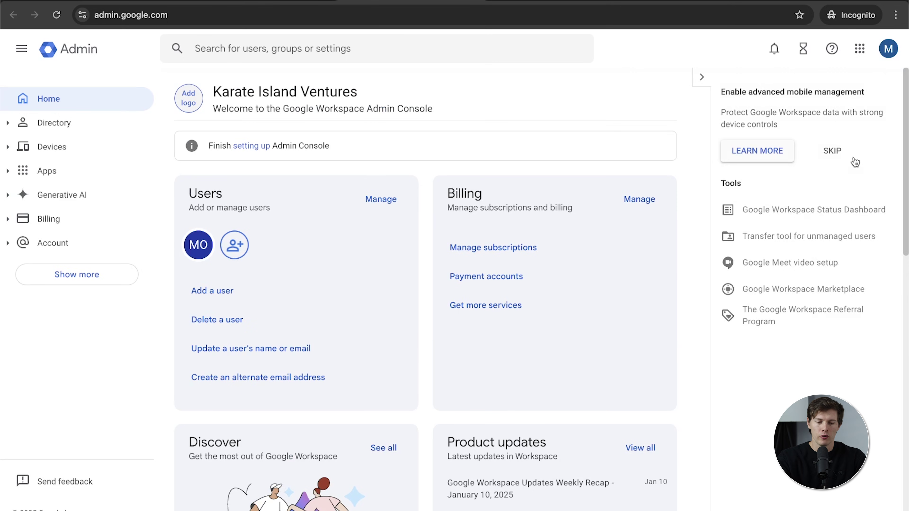
pyautogui.click(859, 49)
pyautogui.click(142, 2)
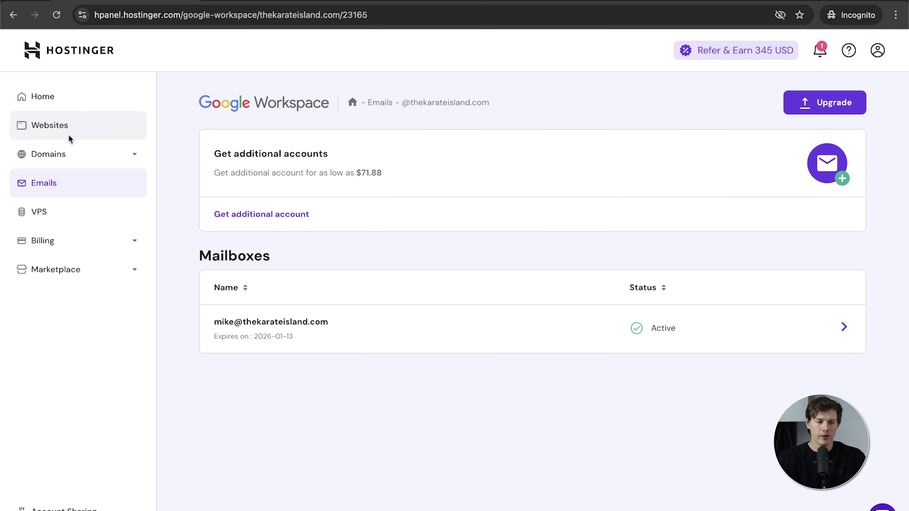
# Step: Search the domain checker for thekarateisland.com, finding it available at $4.99 for year one
pyautogui.click(75, 154)
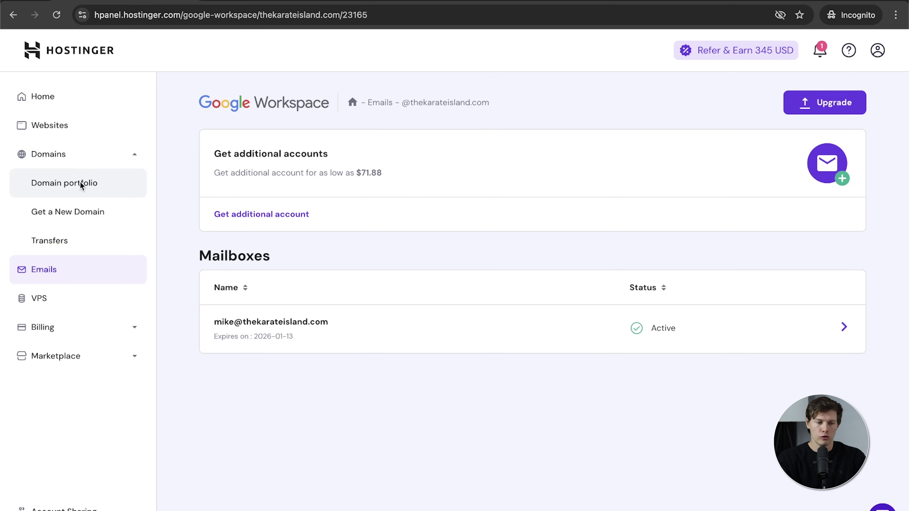
pyautogui.click(81, 185)
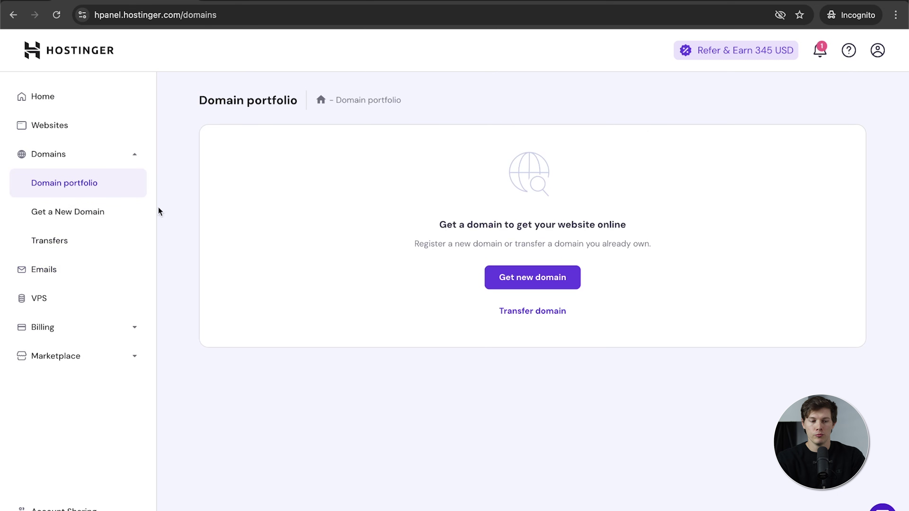
pyautogui.click(515, 278)
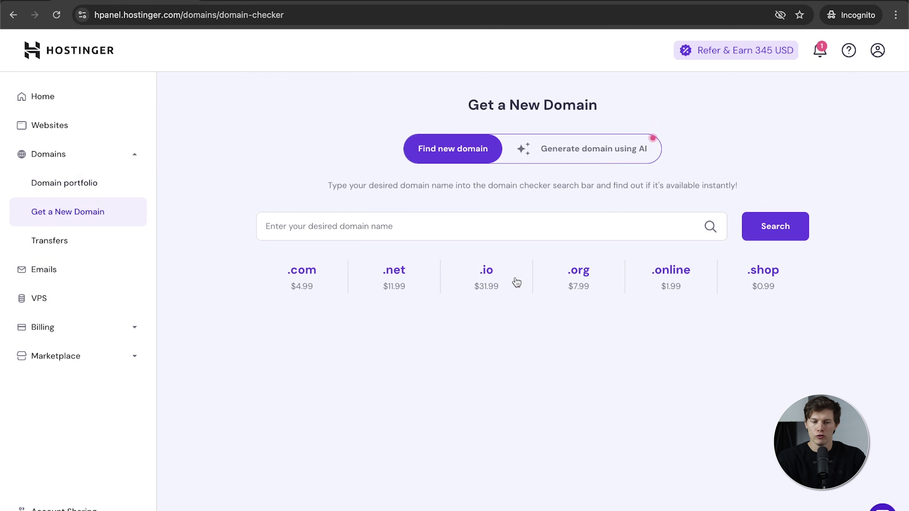
pyautogui.click(392, 228)
pyautogui.write('thekarateisland.com')
pyautogui.click(775, 226)
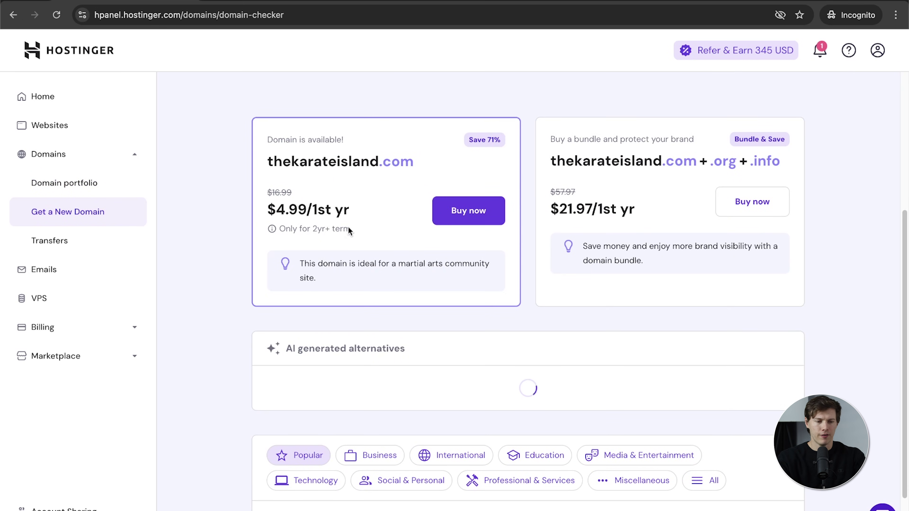
# Step: Buy thekarateisland.com alone on a 1-year term and complete the $10.17 payment
pyautogui.click(471, 210)
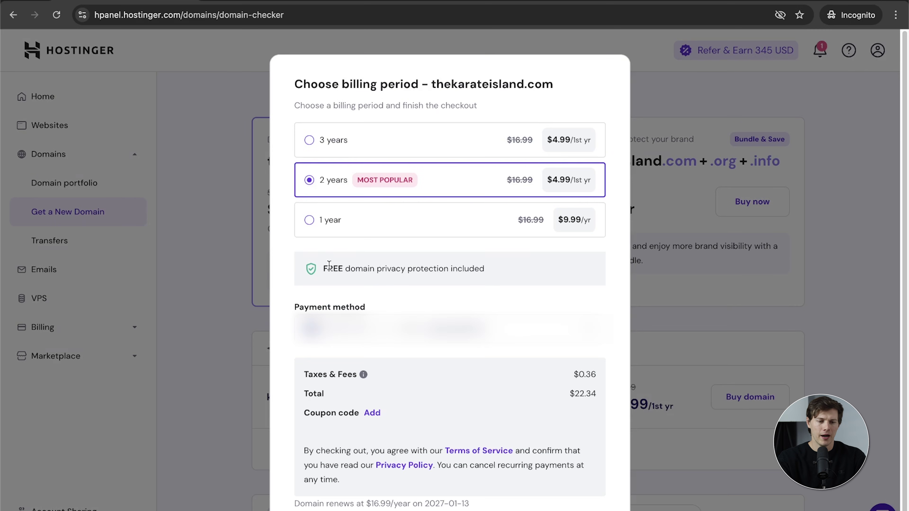
pyautogui.click(376, 220)
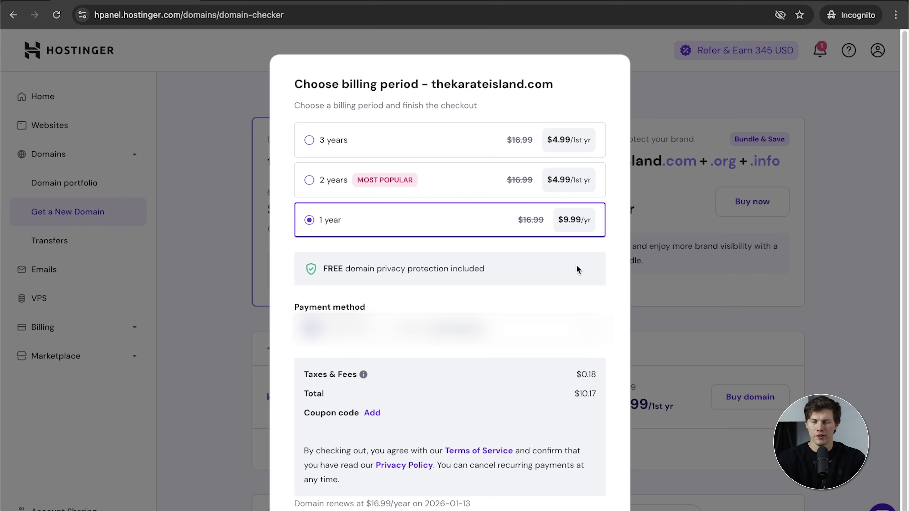
pyautogui.scroll(-2, 576, 268)
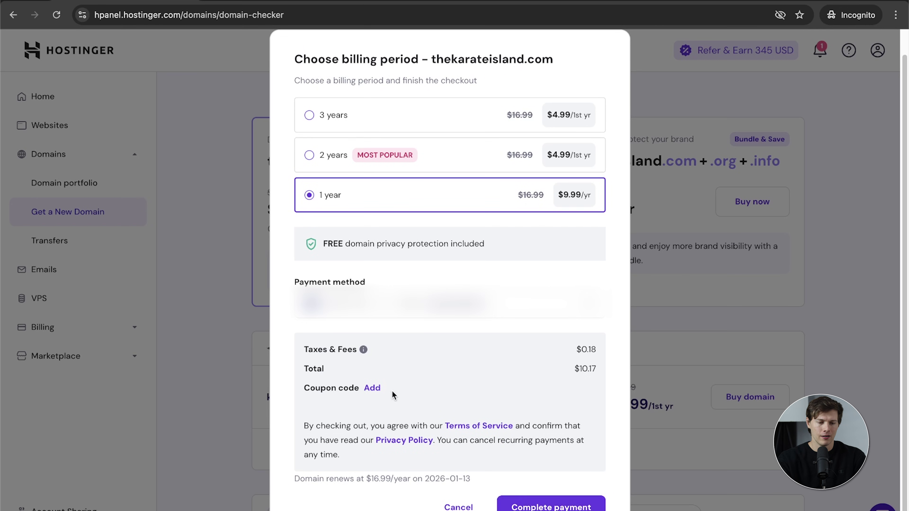
pyautogui.click(537, 507)
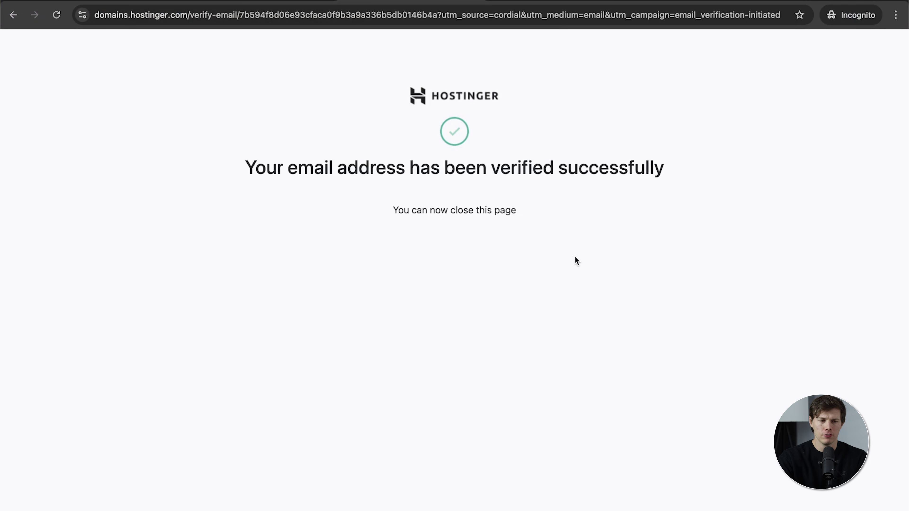
# Step: Refresh thekarateisland.com's status on Domain Overview to Active, then return to Google Admin
pyautogui.click(144, 3)
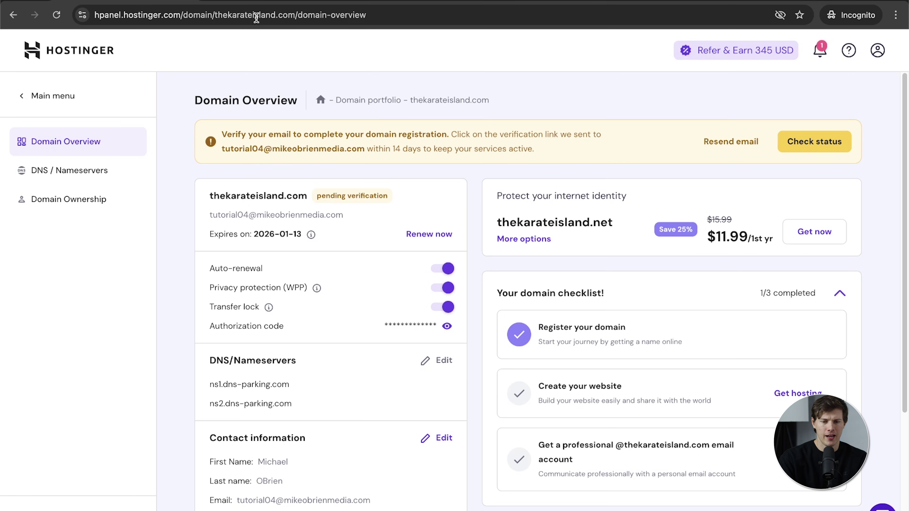
pyautogui.click(809, 142)
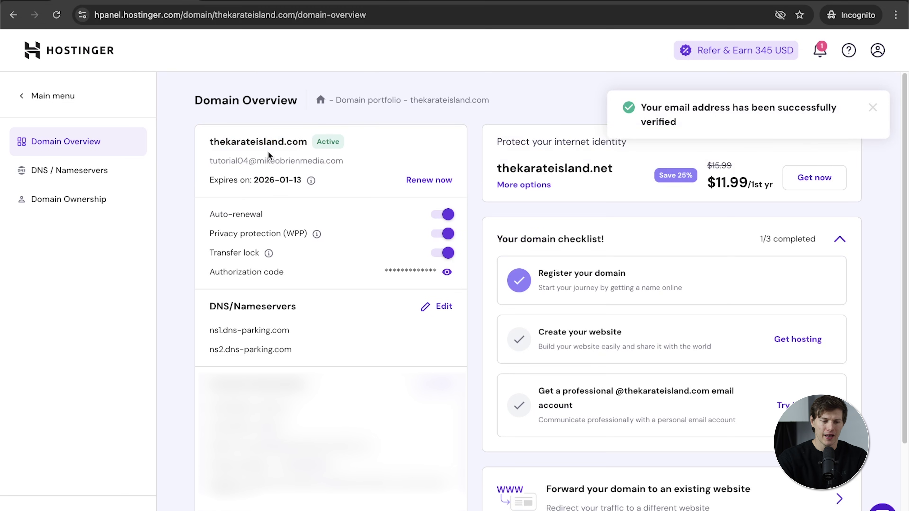
pyautogui.click(250, 2)
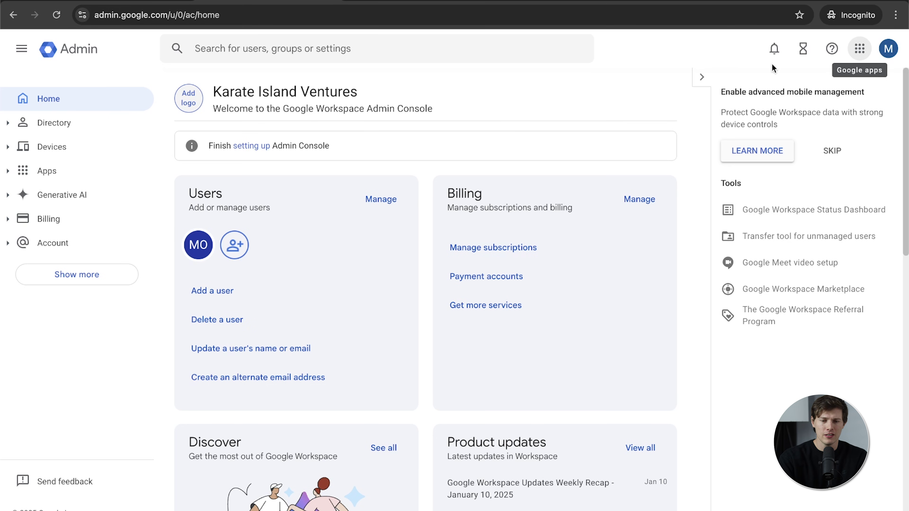
# Step: Start thekarateisland.com's domain setup with Hostinger as domain host to reach the TXT verification code
pyautogui.click(860, 55)
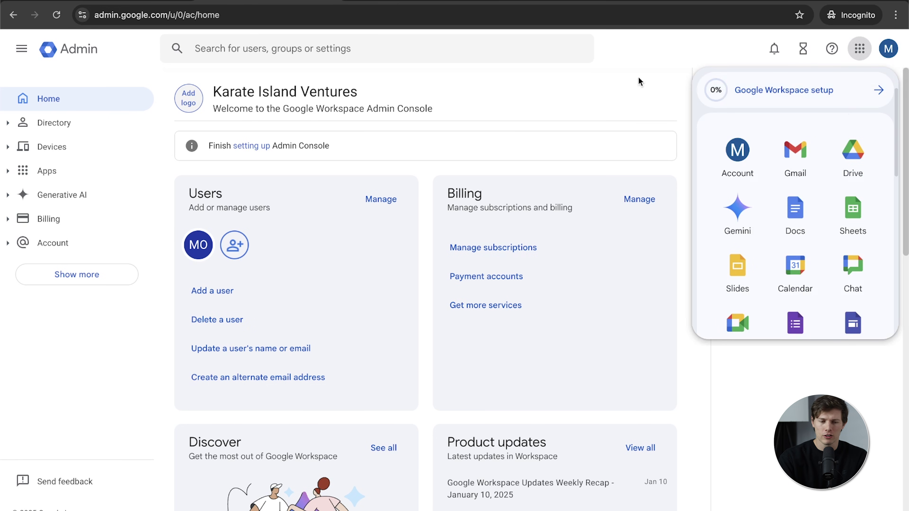
pyautogui.click(244, 154)
pyautogui.click(253, 149)
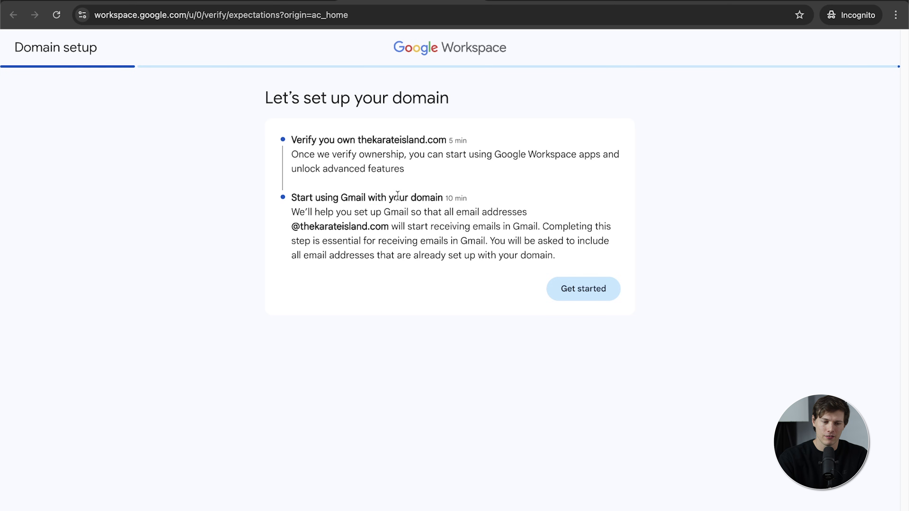
pyautogui.click(589, 289)
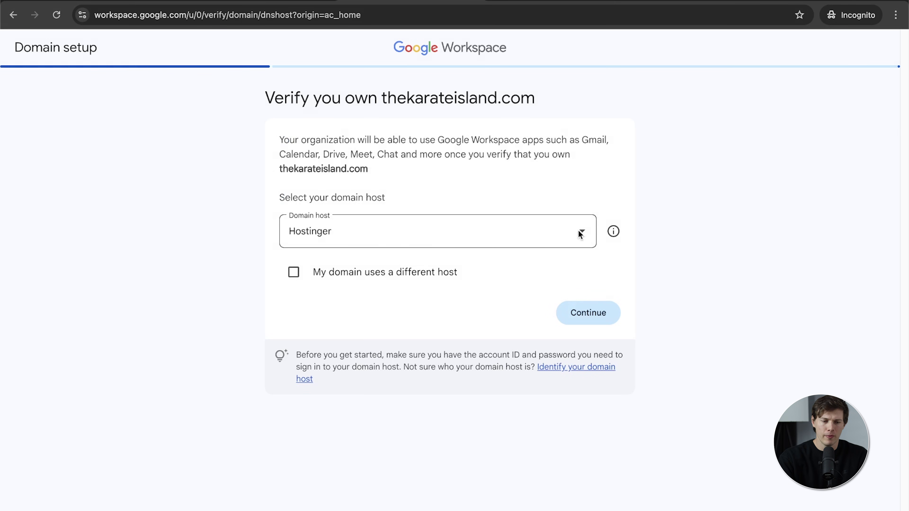
pyautogui.click(590, 314)
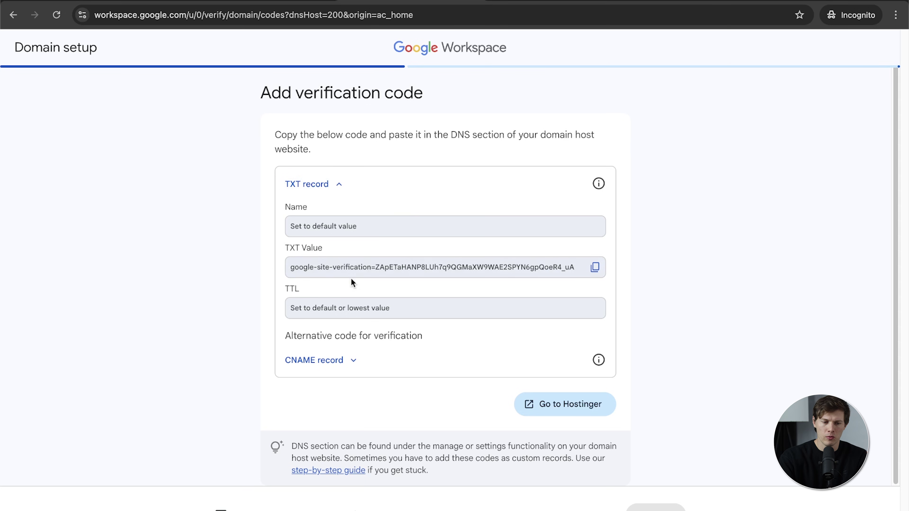
# Step: Add a TXT record with Google's copied site-verification value to thekarateisland.com's Hostinger DNS
pyautogui.click(594, 268)
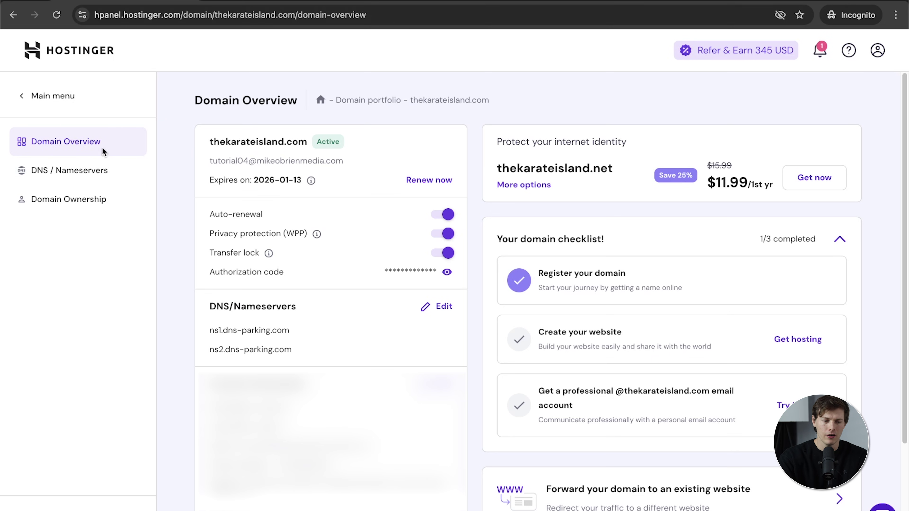
pyautogui.click(55, 172)
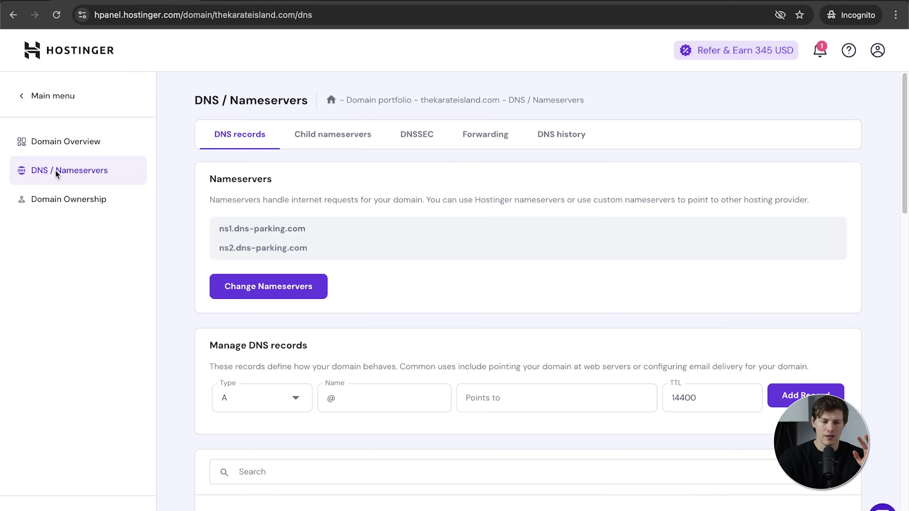
pyautogui.scroll(-5, 463, 280)
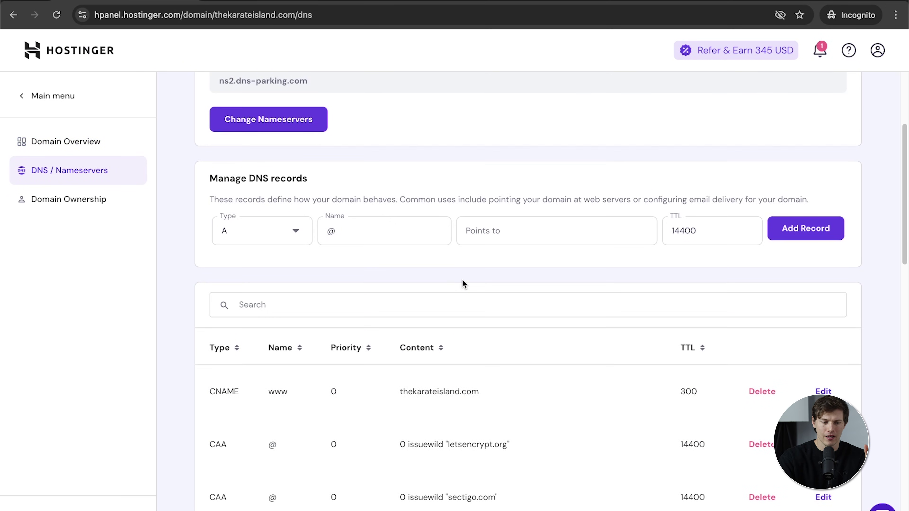
pyautogui.click(294, 239)
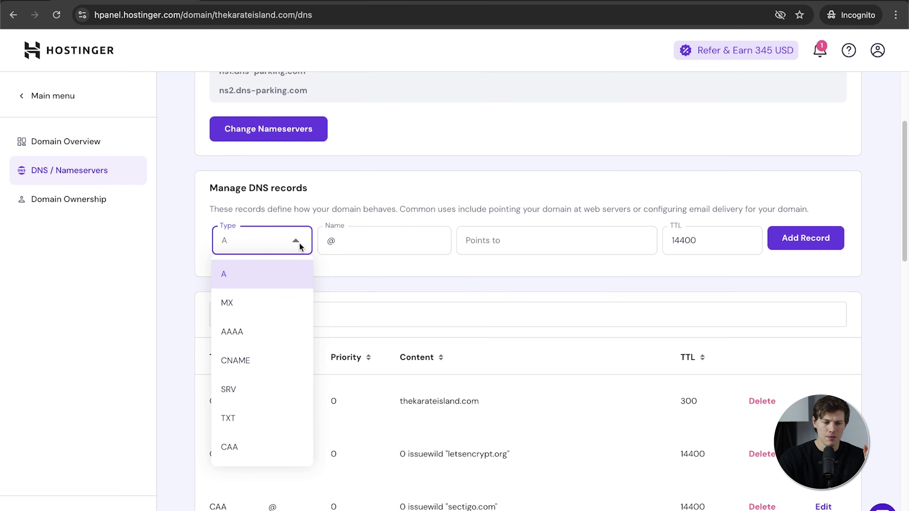
pyautogui.click(270, 421)
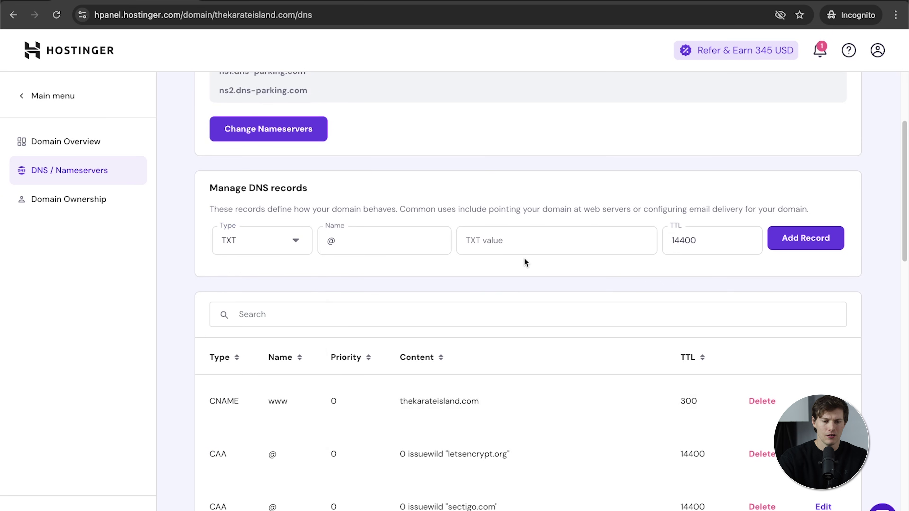
pyautogui.click(531, 231)
pyautogui.hotkey('ctrl', 'v')
pyautogui.click(803, 240)
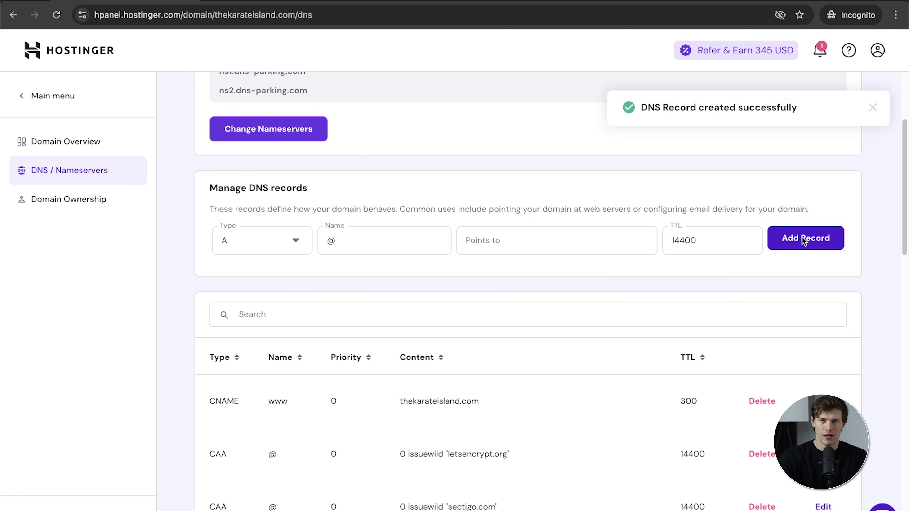
pyautogui.hotkey('ctrl', 'shift', 'Tab')
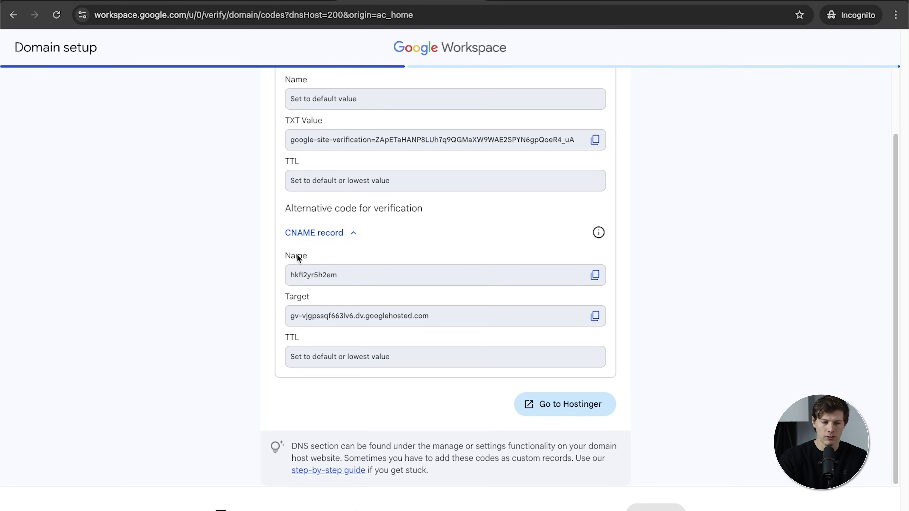
# Step: Start a new CNAME record in Hostinger using Google's verification name hkfi2yr5h2em
pyautogui.click(595, 275)
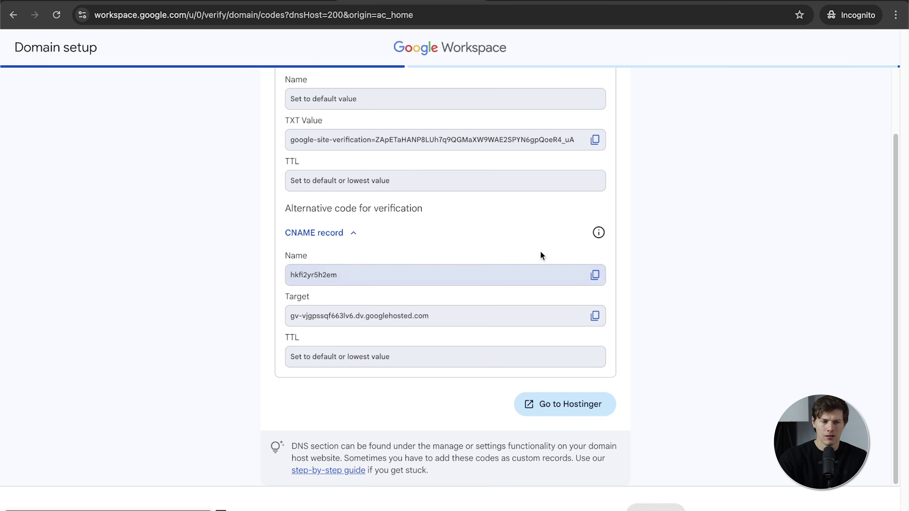
pyautogui.hotkey('ctrl', 'Tab')
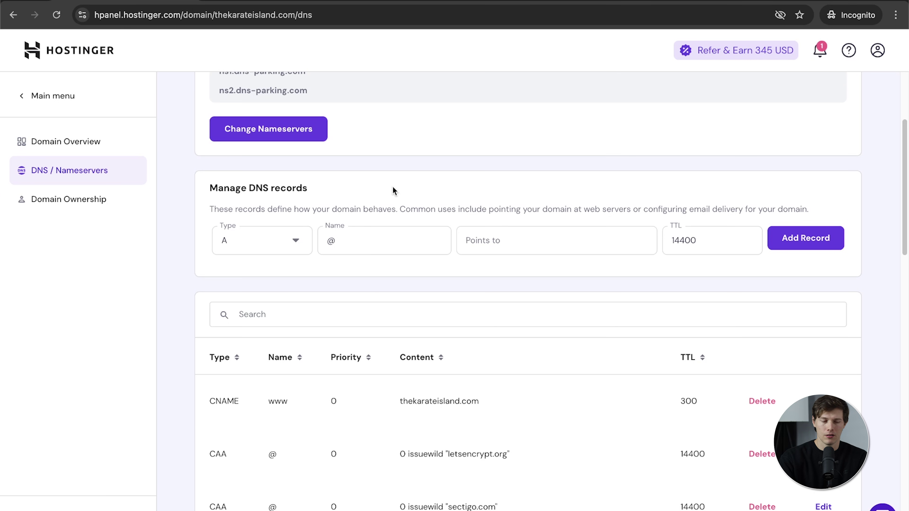
pyautogui.click(299, 239)
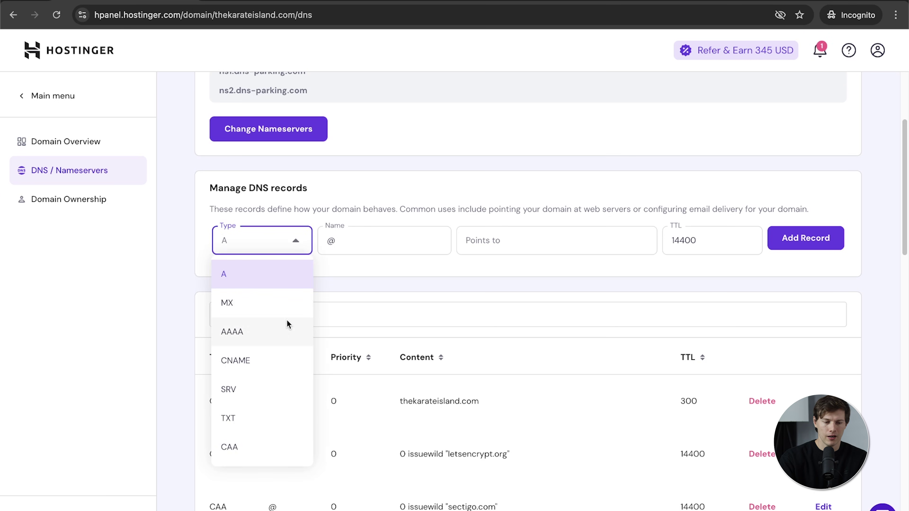
pyautogui.click(275, 358)
pyautogui.click(361, 246)
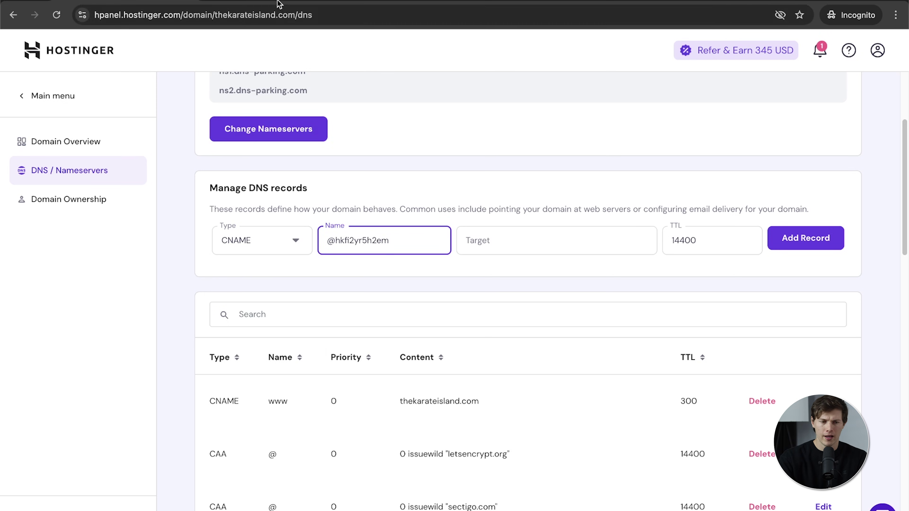
# Step: Point the CNAME at gv-vjgpssqf663lv6.dv.googlehosted.com, remove the leading @ from the name, and save it
pyautogui.click(387, 2)
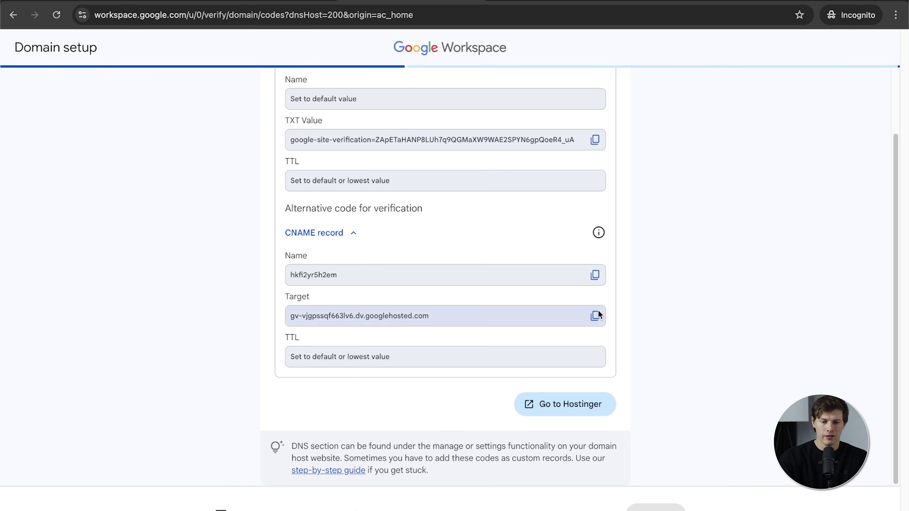
pyautogui.click(597, 318)
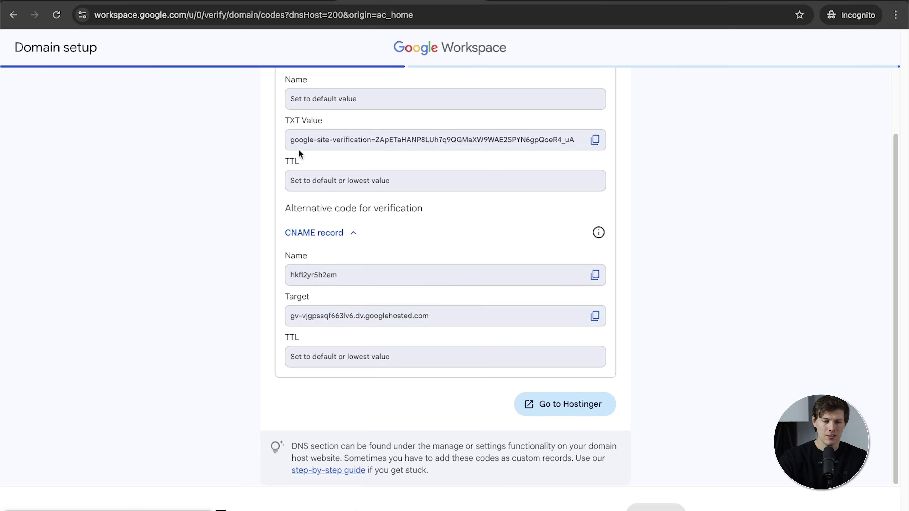
pyautogui.click(138, 3)
pyautogui.click(493, 243)
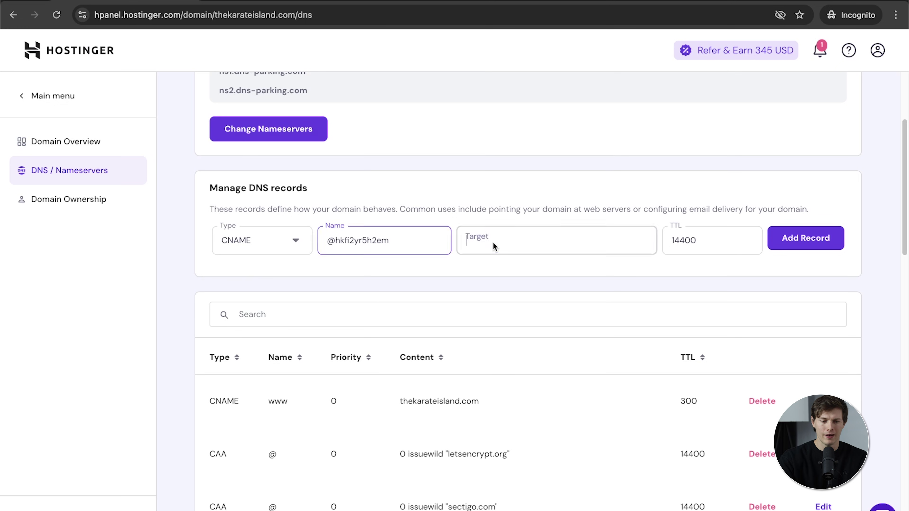
pyautogui.hotkey('ctrl', 'v')
pyautogui.click(817, 236)
pyautogui.click(338, 241)
pyautogui.press('BackSpace')
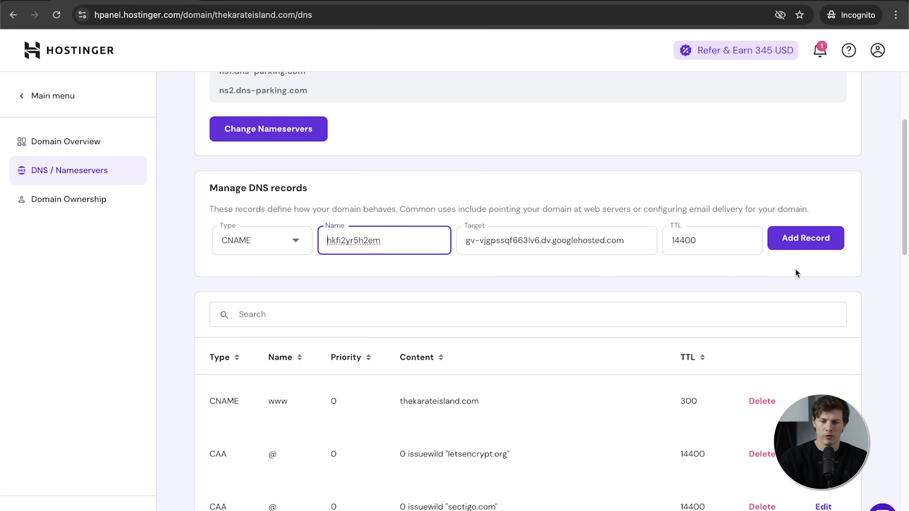
pyautogui.click(808, 237)
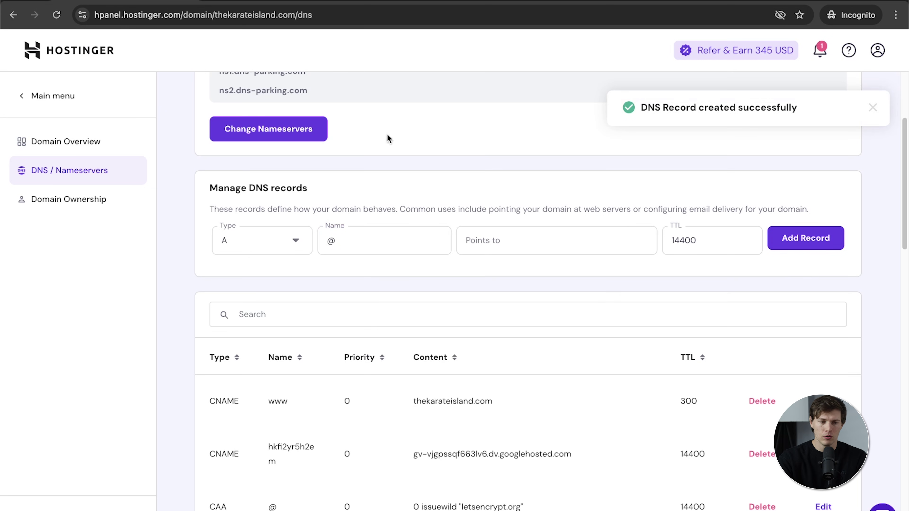
pyautogui.click(392, 1)
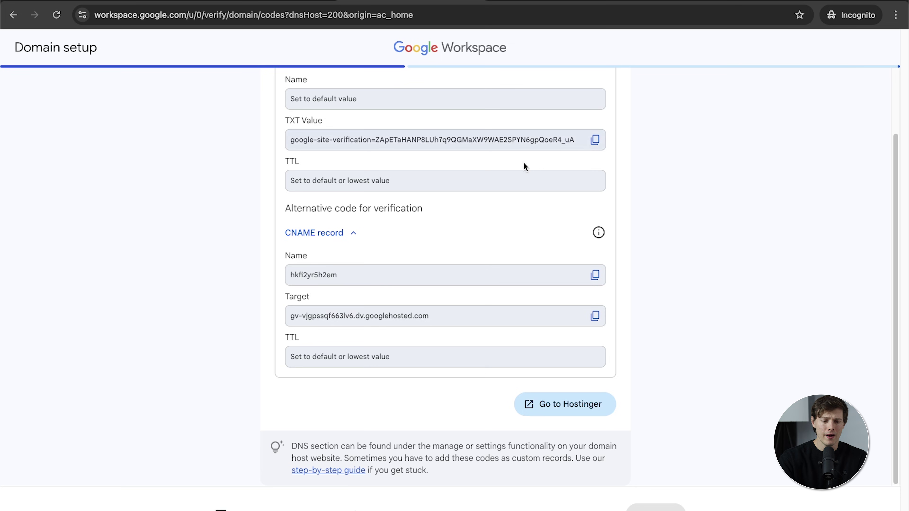
# Step: Verify thekarateisland.com with Google to reach the 'You're all set!' page
pyautogui.scroll(2, 656, 308)
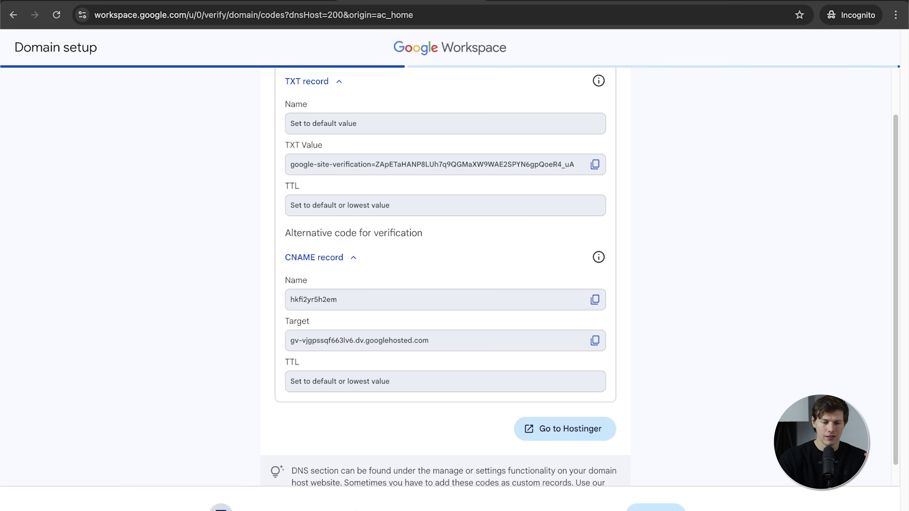
pyautogui.click(655, 507)
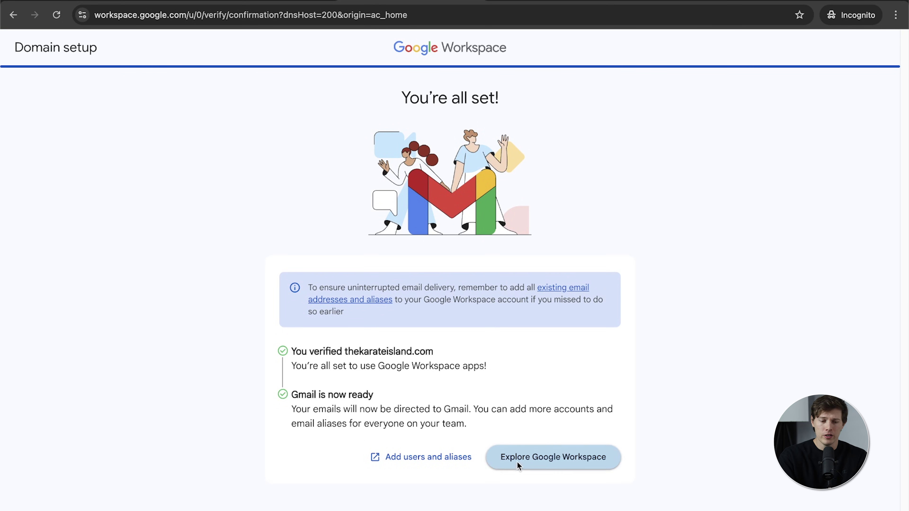
# Step: Skip past both personalization questions to the Discover recommendations page and show the Google apps list
pyautogui.click(526, 460)
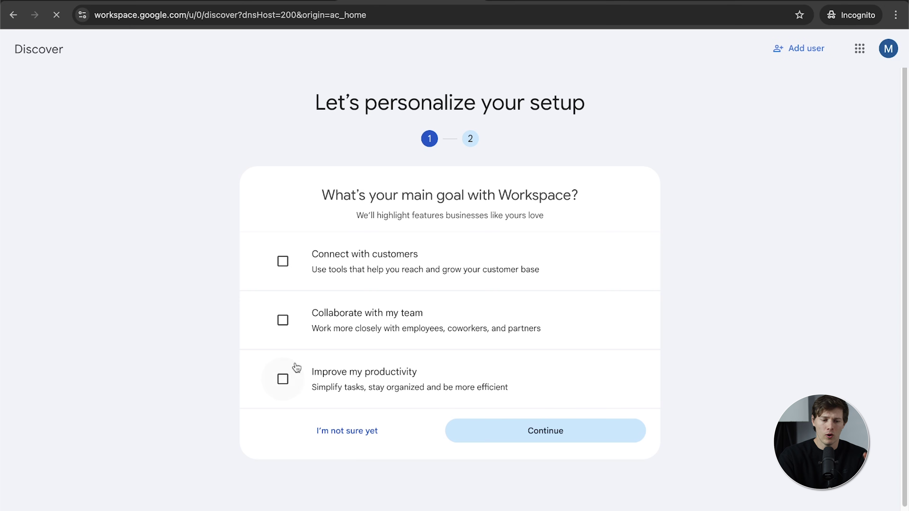
pyautogui.click(582, 442)
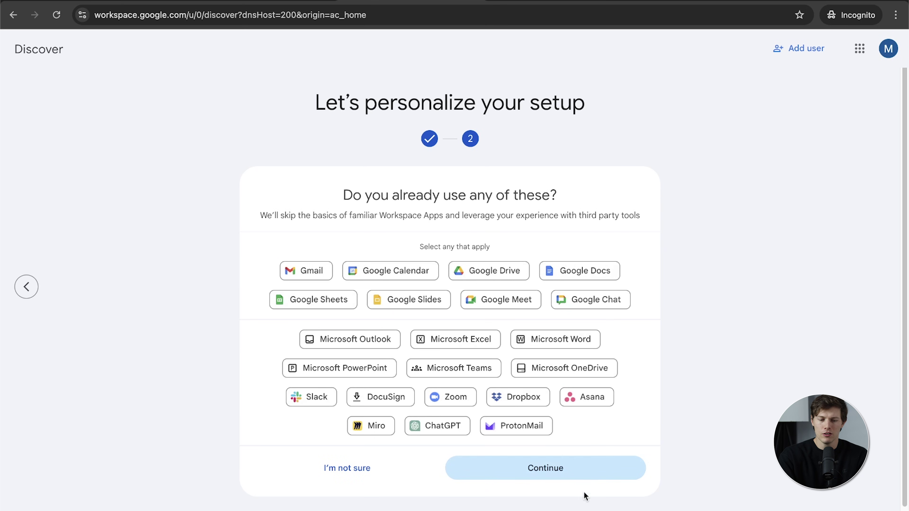
pyautogui.click(592, 475)
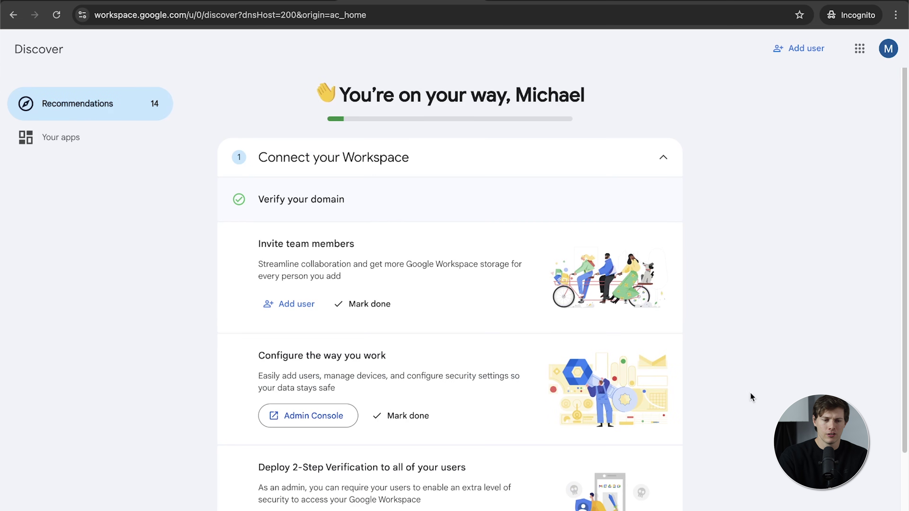
pyautogui.scroll(-3, 758, 332)
pyautogui.scroll(3, 822, 280)
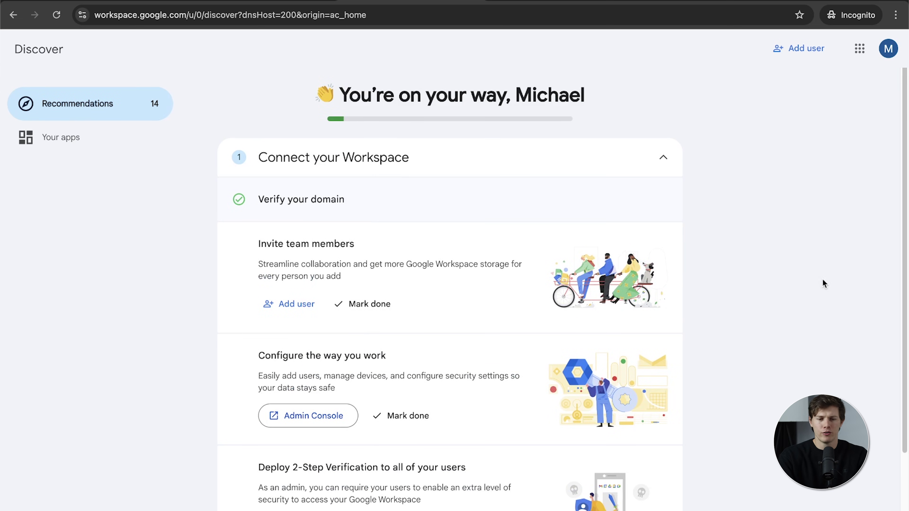
pyautogui.click(859, 53)
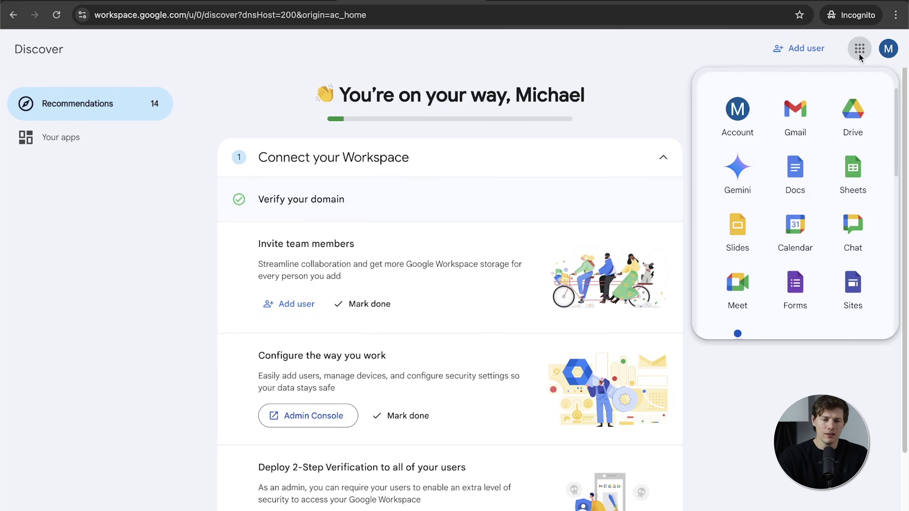
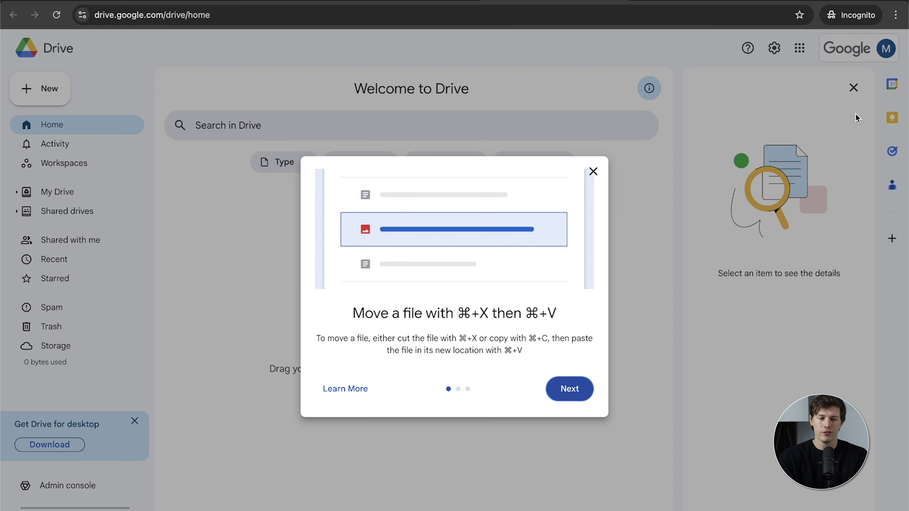
# Step: Create a new shared drive called 'Video Files' and open it
pyautogui.click(593, 171)
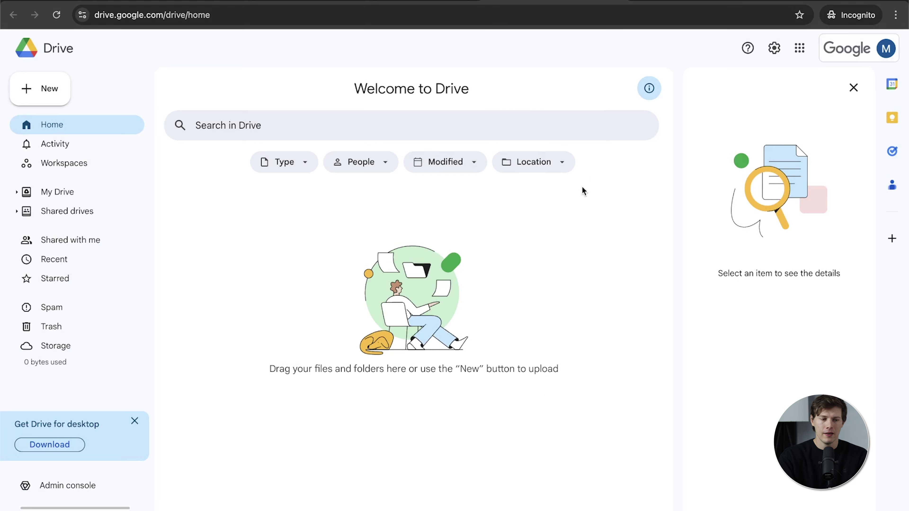
pyautogui.click(56, 217)
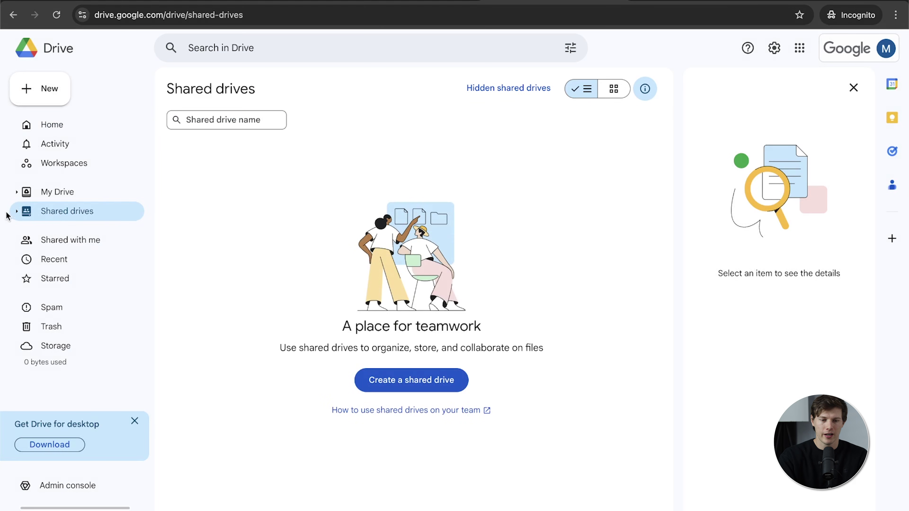
pyautogui.click(425, 382)
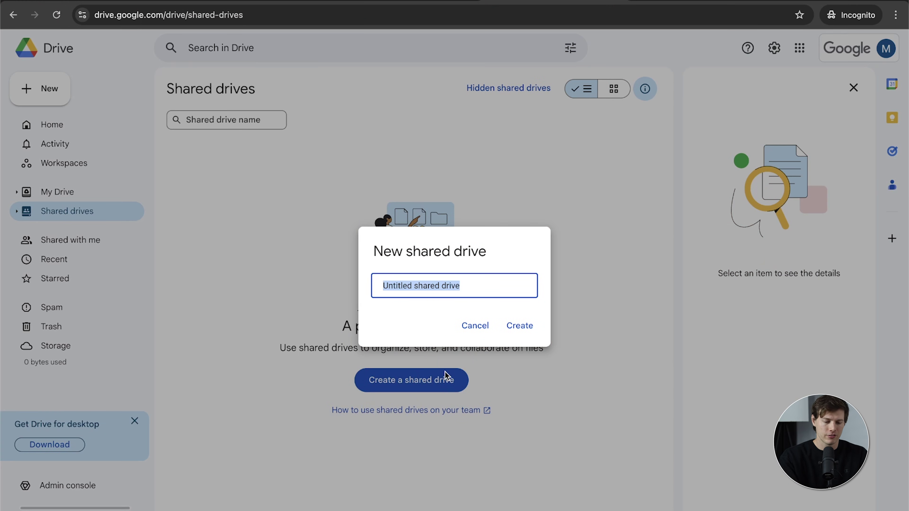
pyautogui.write('Video Files')
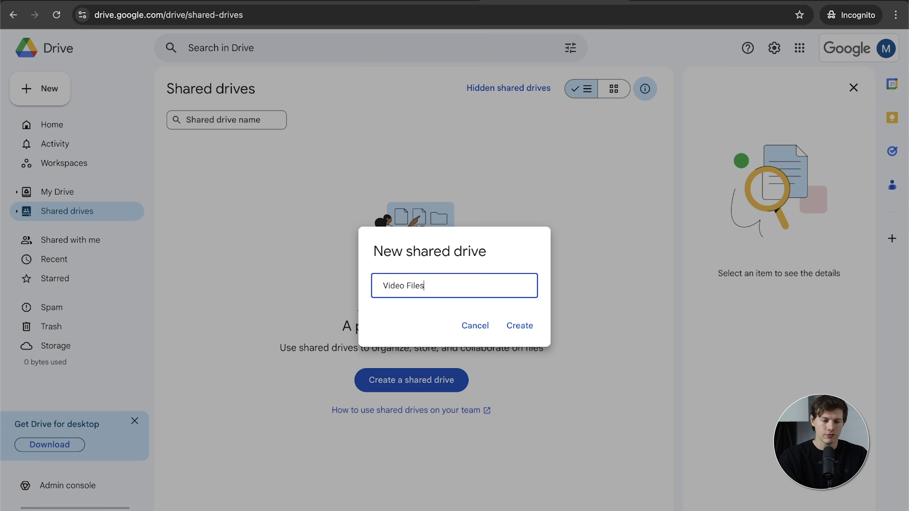
pyautogui.click(528, 324)
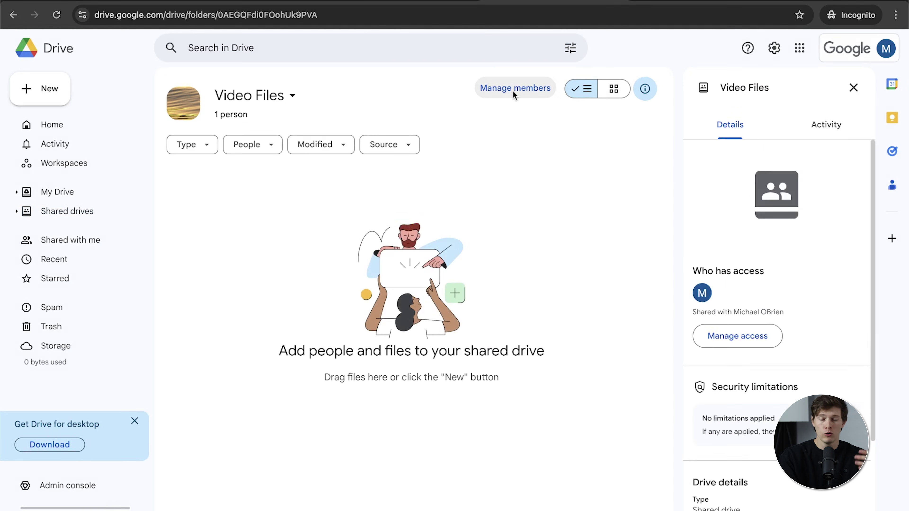
pyautogui.click(514, 90)
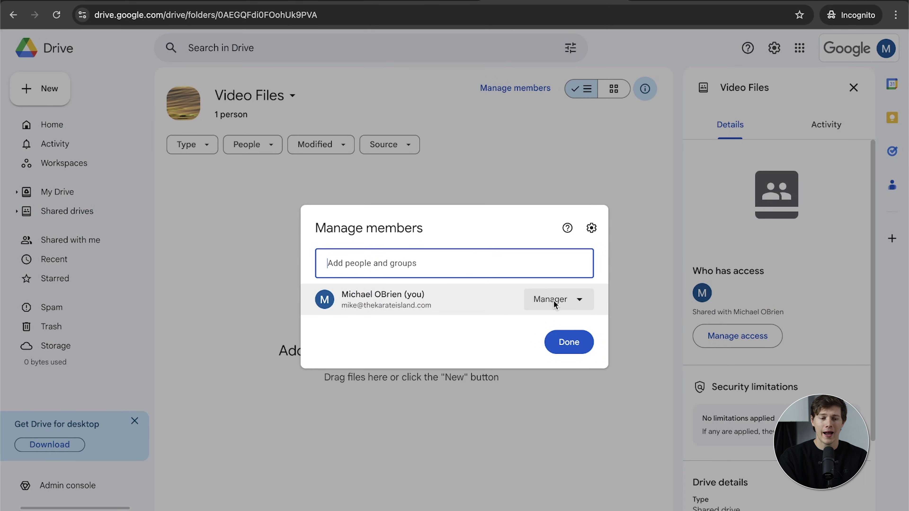
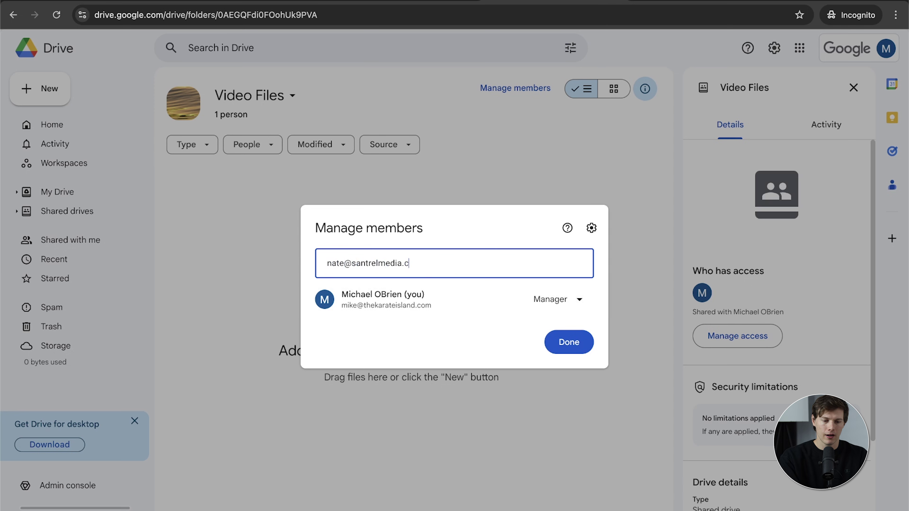
# Step: Add the teammate's e-mail address as a Video Files member and open the access role choices
pyautogui.click(456, 305)
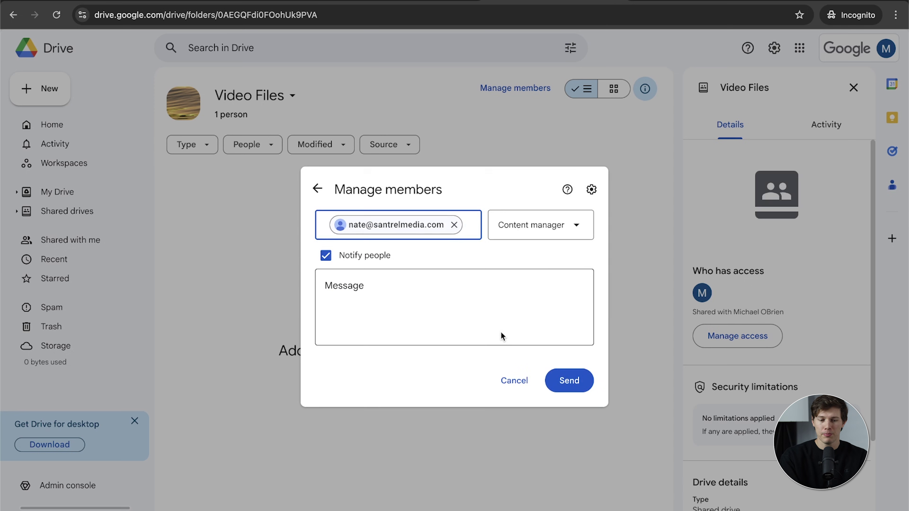
pyautogui.click(561, 230)
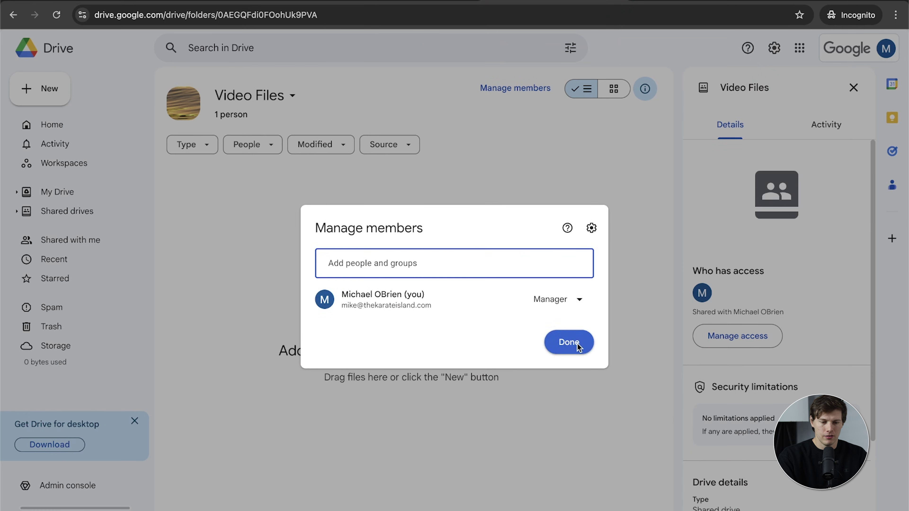
# Step: Finish managing members and open Gmail in a new tab, dismissing its welcome dialog
pyautogui.click(568, 342)
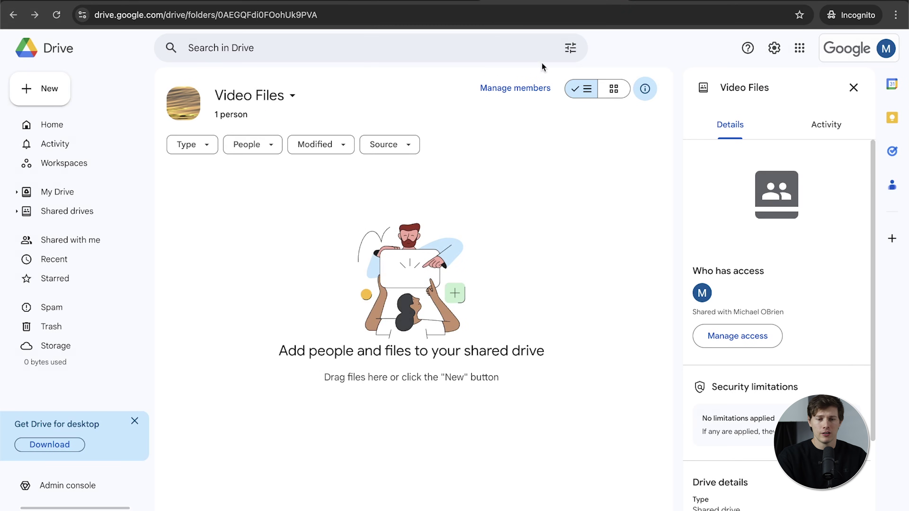
pyautogui.click(799, 47)
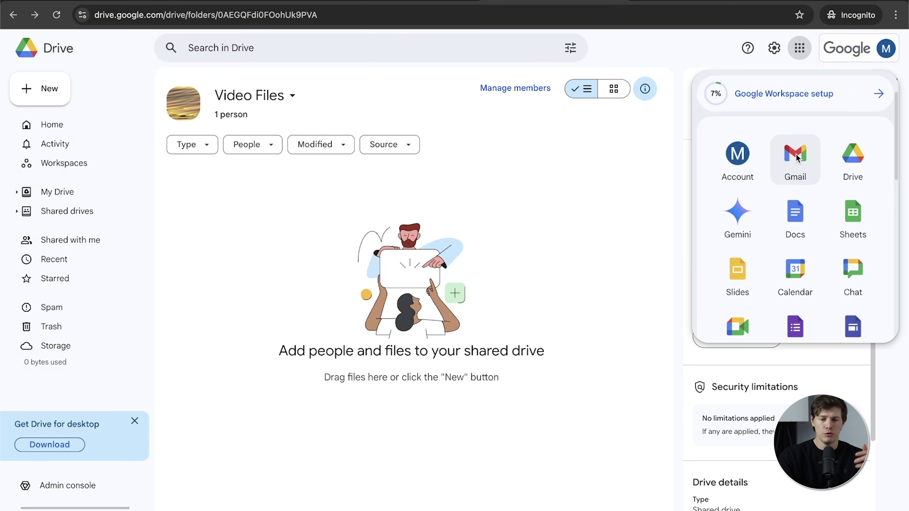
pyautogui.click(797, 160)
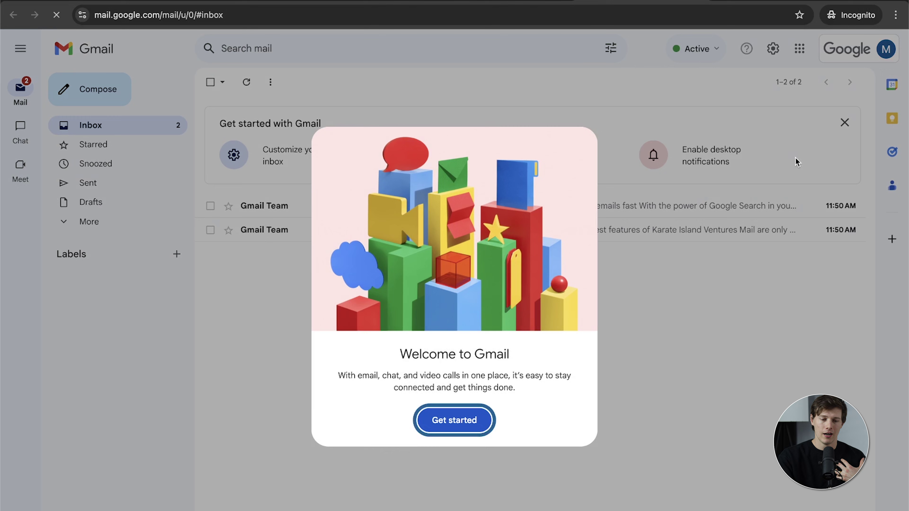
pyautogui.click(441, 420)
# Step: Go to Gmail's Accounts settings and start adding another send-as email address
pyautogui.click(773, 48)
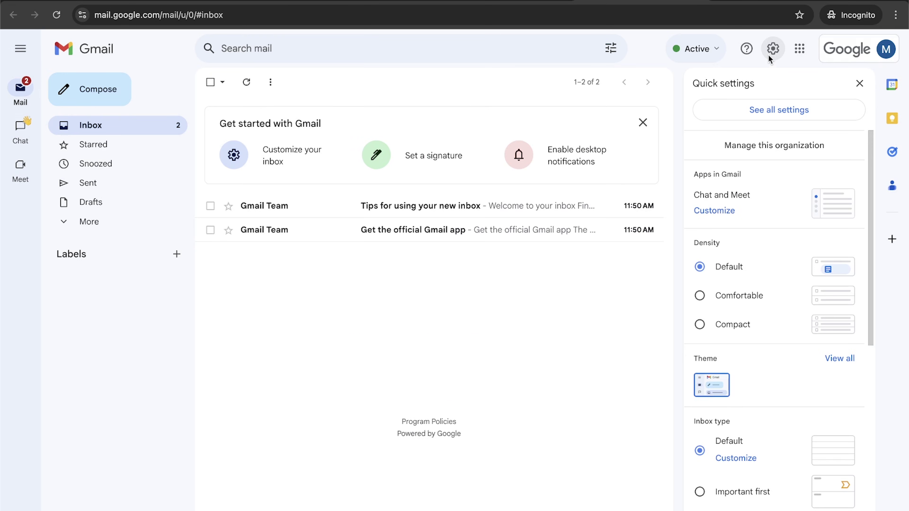
pyautogui.scroll(-2, 776, 270)
pyautogui.scroll(2, 775, 268)
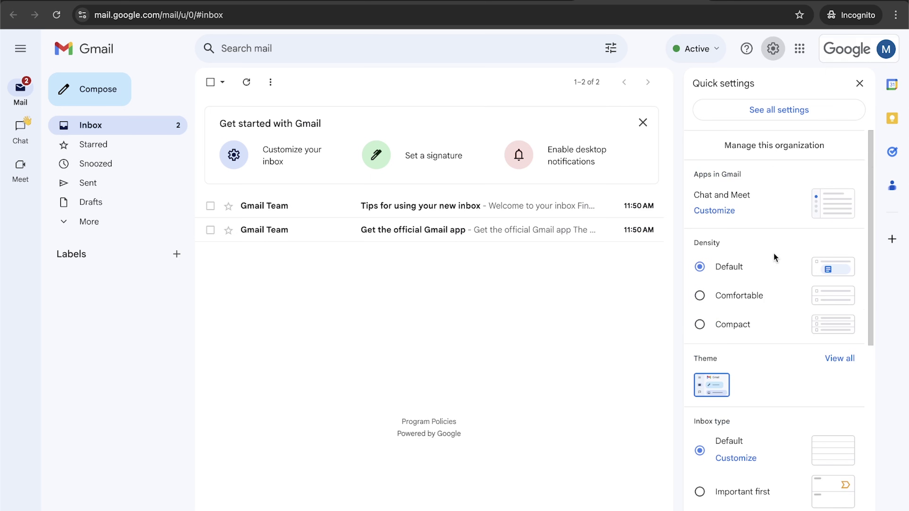
pyautogui.click(748, 111)
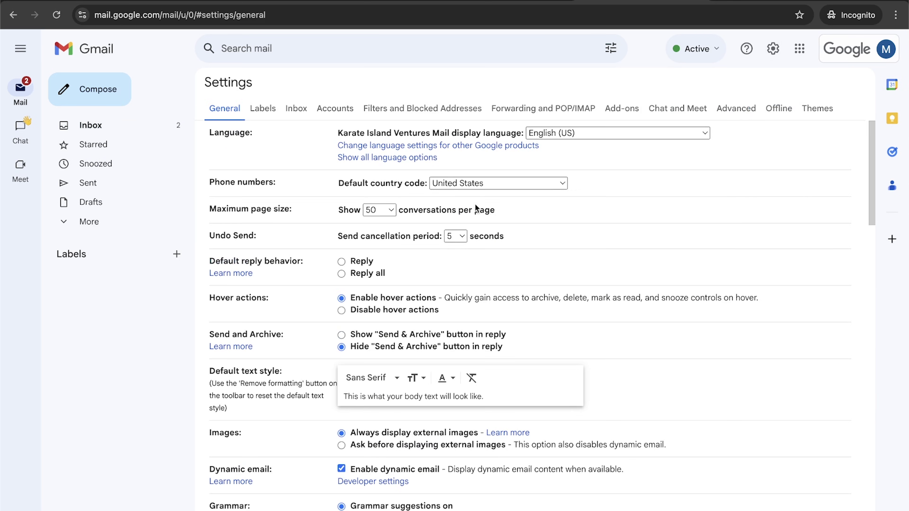
pyautogui.click(324, 109)
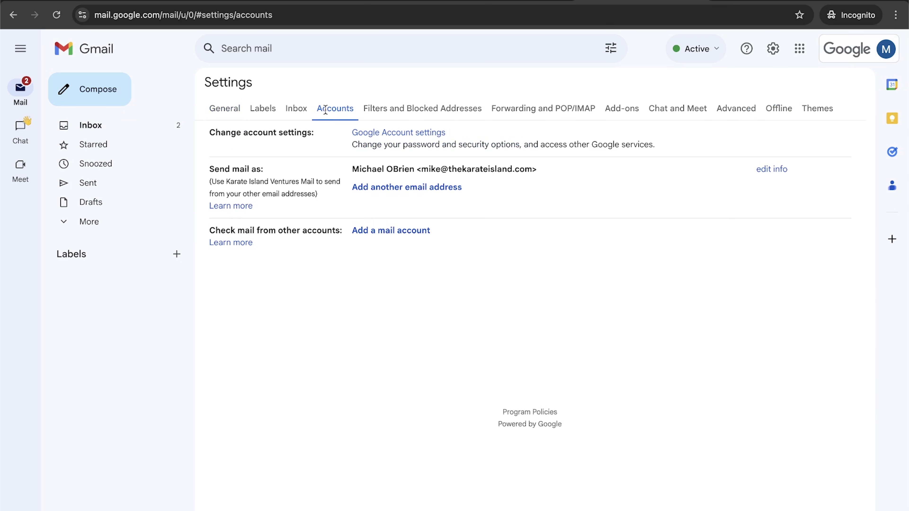
pyautogui.click(378, 187)
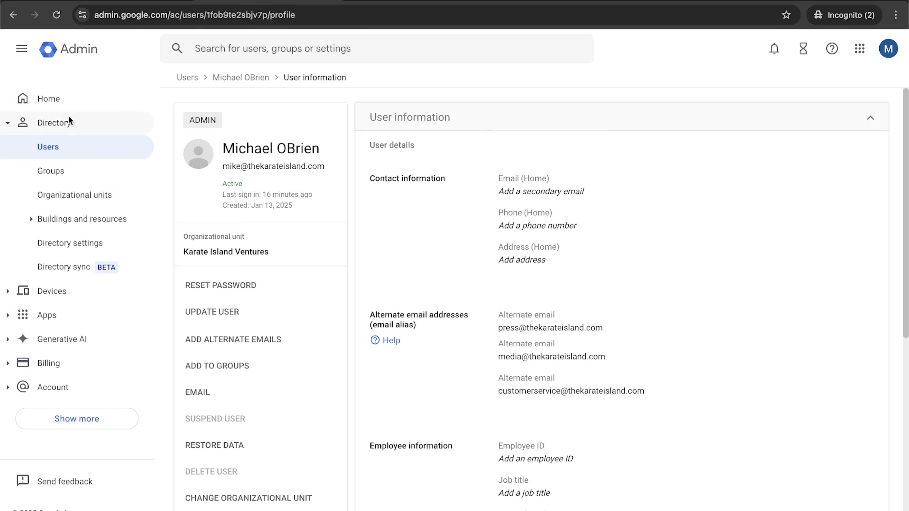
# Step: Start a new alternate email entry on the user's profile in the Admin console
pyautogui.scroll(-3, 535, 217)
pyautogui.scroll(2, 535, 217)
pyautogui.scroll(-3, 731, 218)
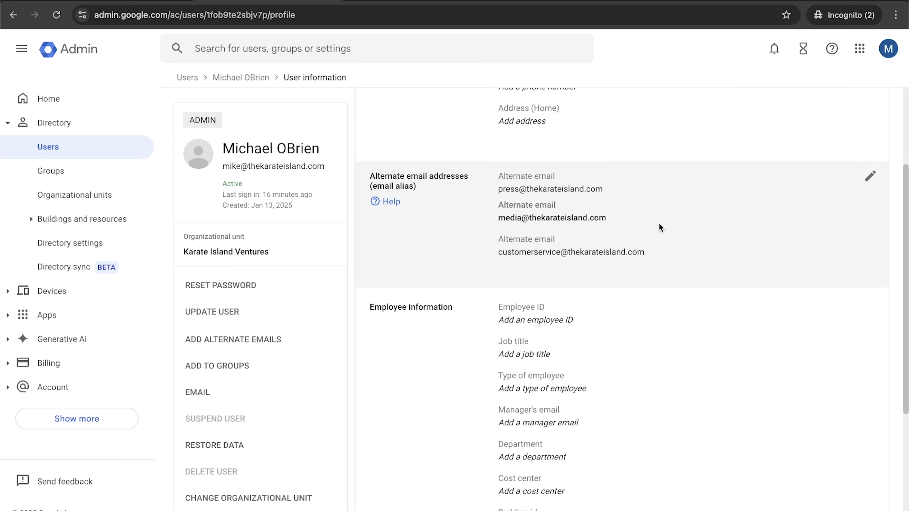
pyautogui.click(872, 181)
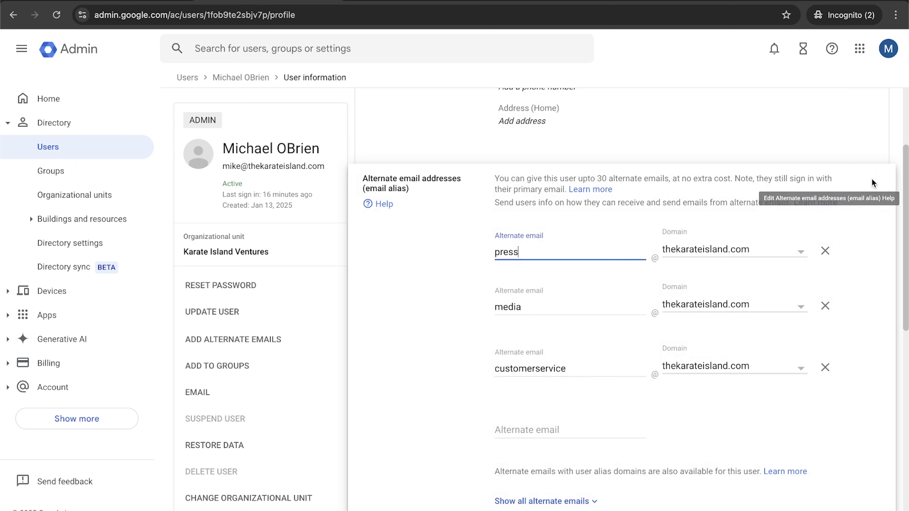
pyautogui.click(554, 426)
pyautogui.scroll(-2, 679, 306)
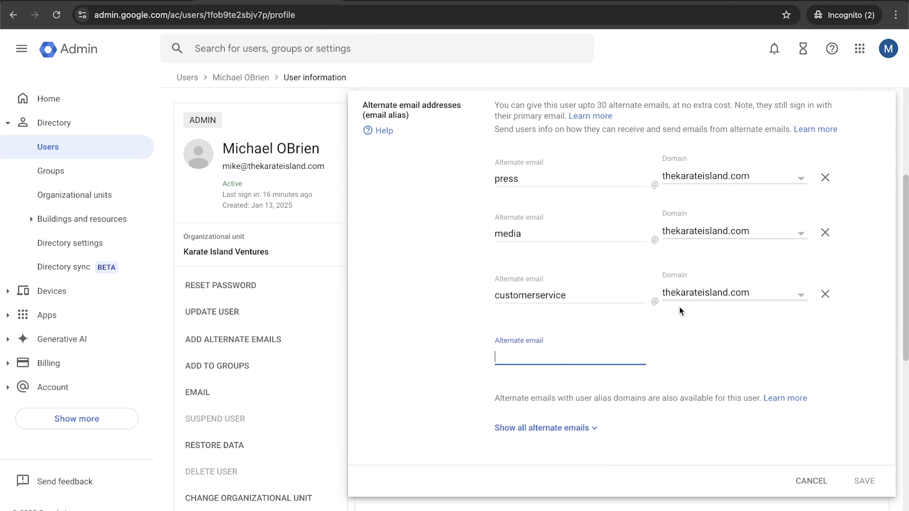
pyautogui.moveTo(582, 293); pyautogui.dragTo(496, 292)
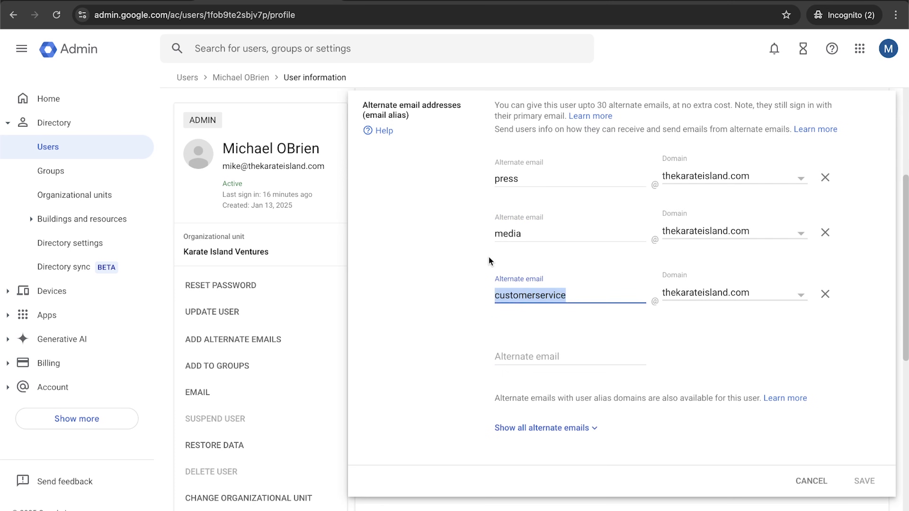
# Step: Enter name 'Customer Service' and the customer-service alias address in the send-as form, then continue
pyautogui.press('super+grave')
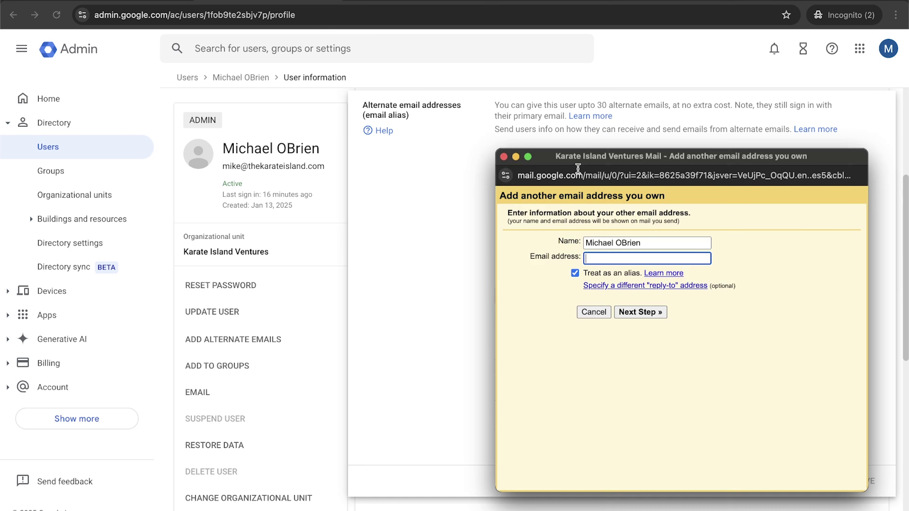
pyautogui.moveTo(622, 156); pyautogui.dragTo(523, 97)
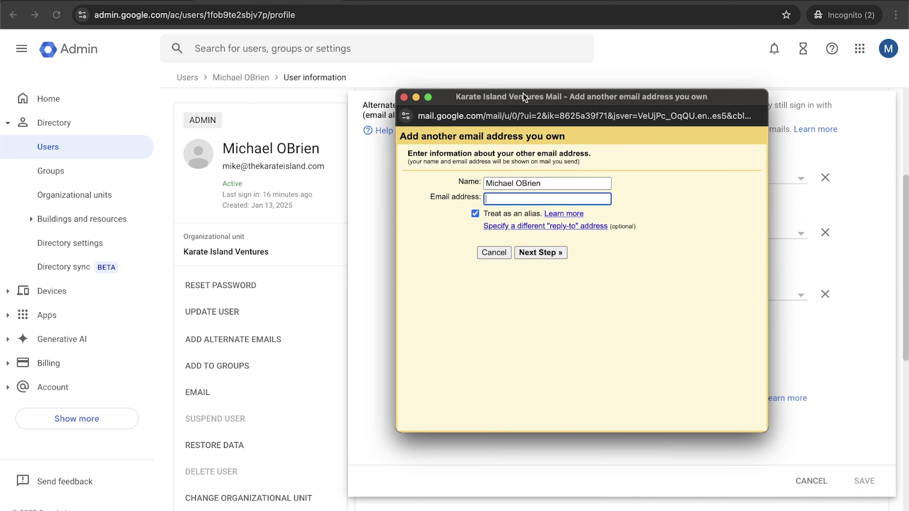
pyautogui.tripleClick(531, 184)
pyautogui.write('Customer')
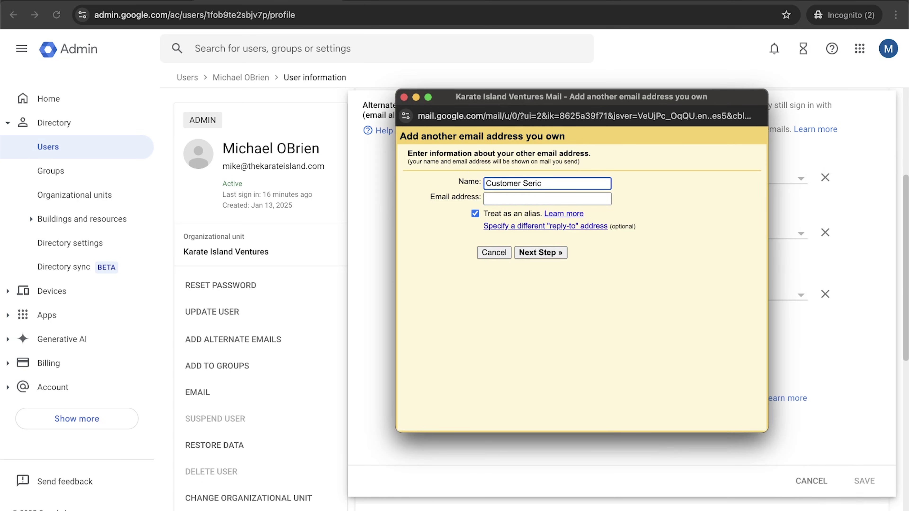
pyautogui.write(' Service')
pyautogui.click(526, 200)
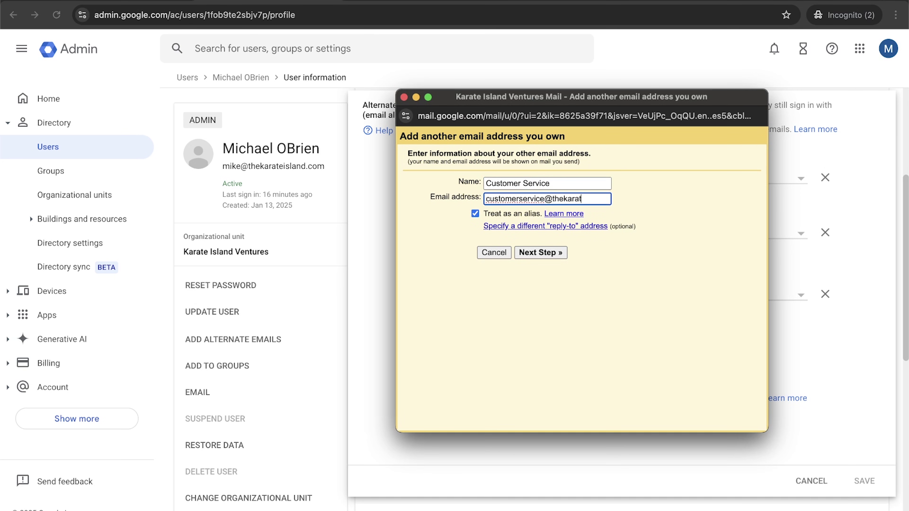
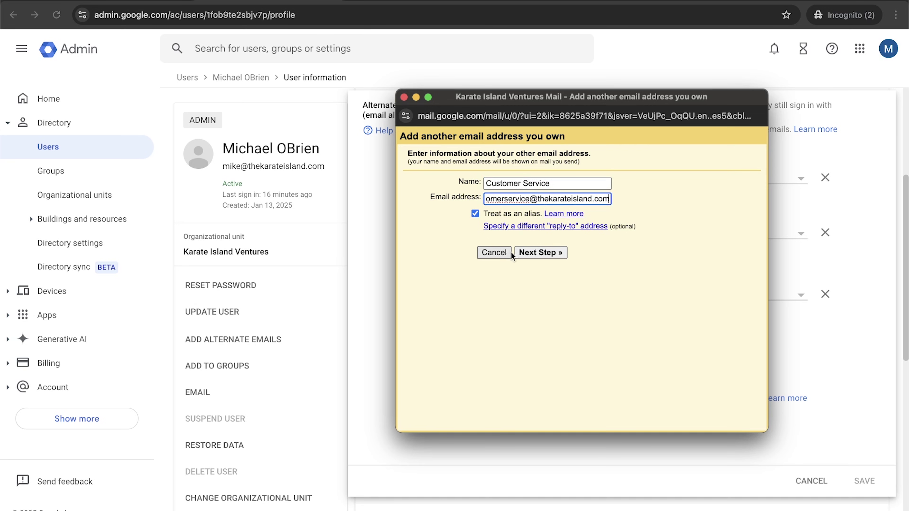
pyautogui.click(540, 252)
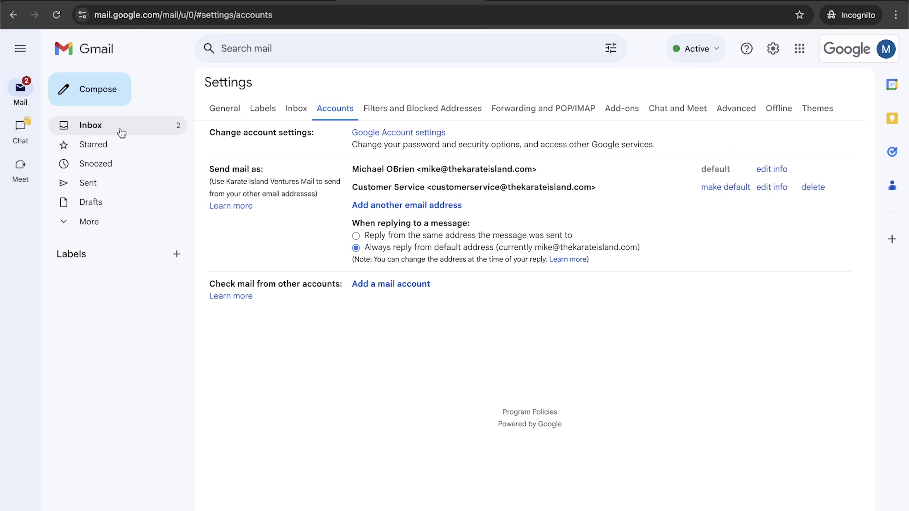
# Step: Compose a test message from the Customer Service alias, then close it unsent
pyautogui.click(121, 128)
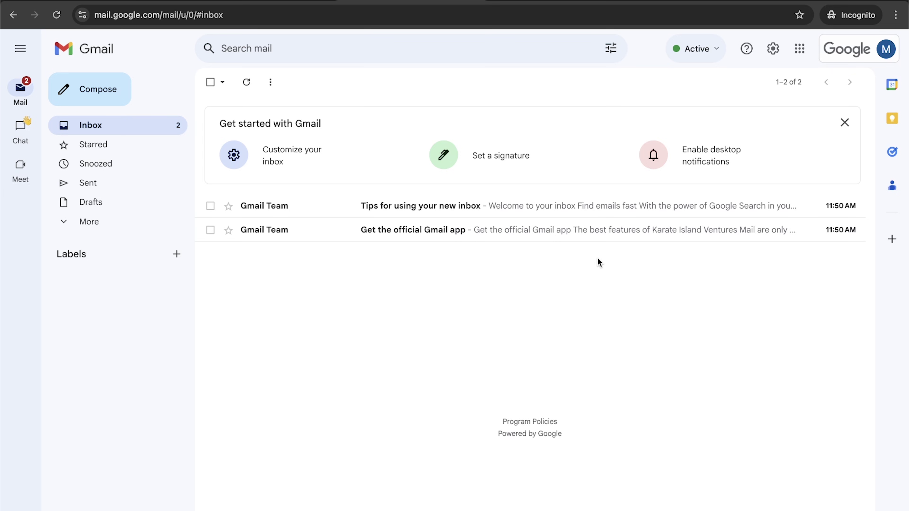
pyautogui.click(84, 94)
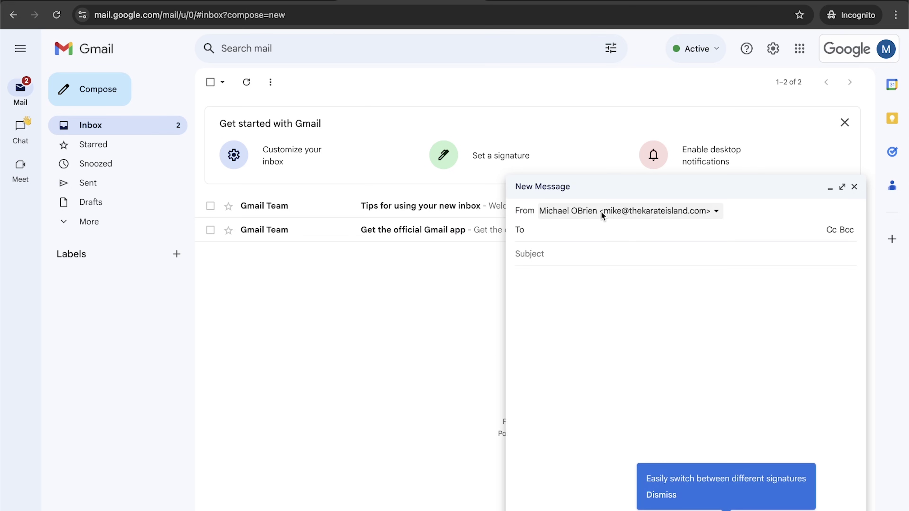
pyautogui.click(672, 215)
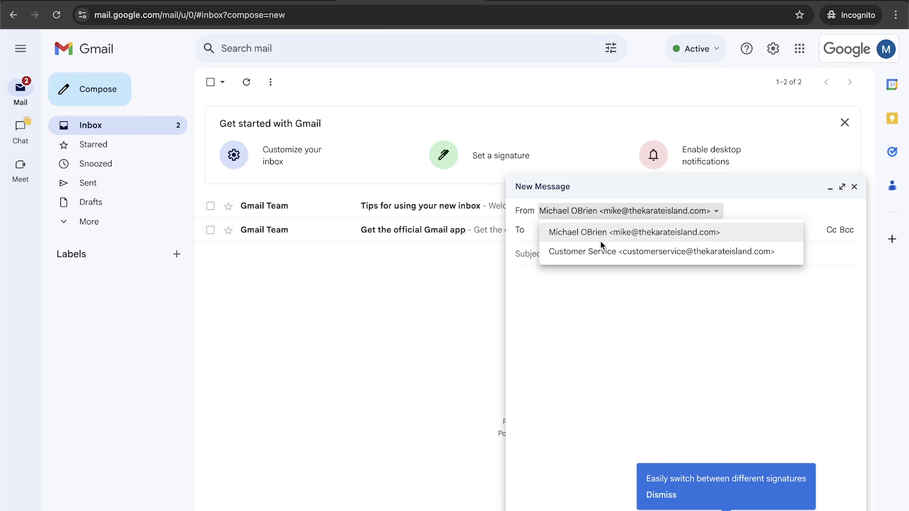
pyautogui.click(604, 250)
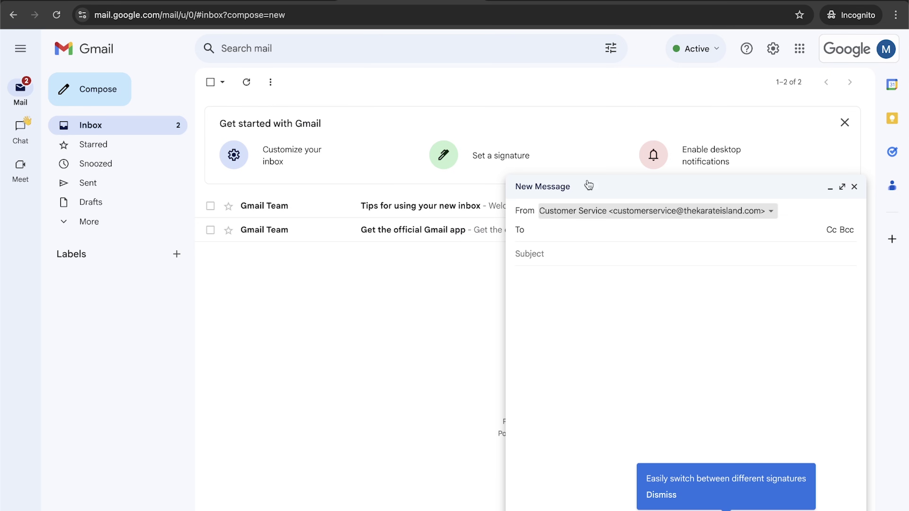
pyautogui.press('Escape')
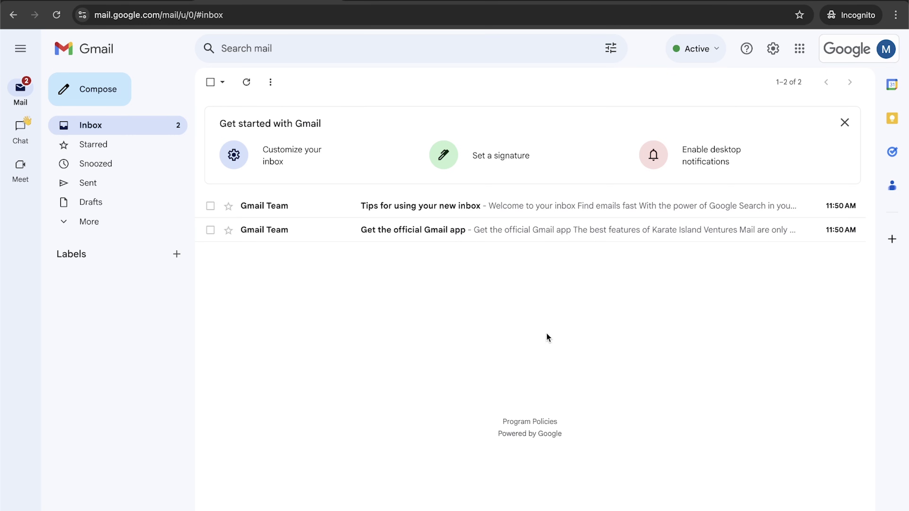
# Step: Open 2-Step Verification under the Google Account's Security settings
pyautogui.click(854, 52)
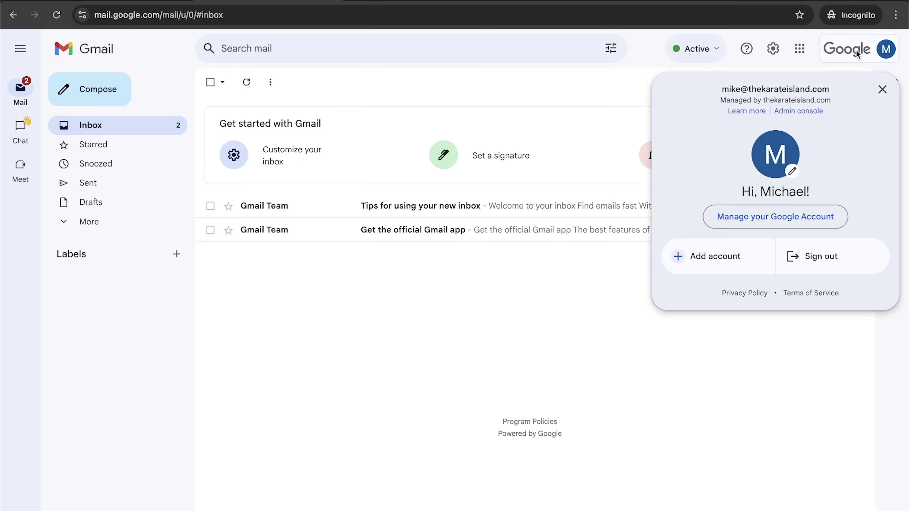
pyautogui.click(783, 221)
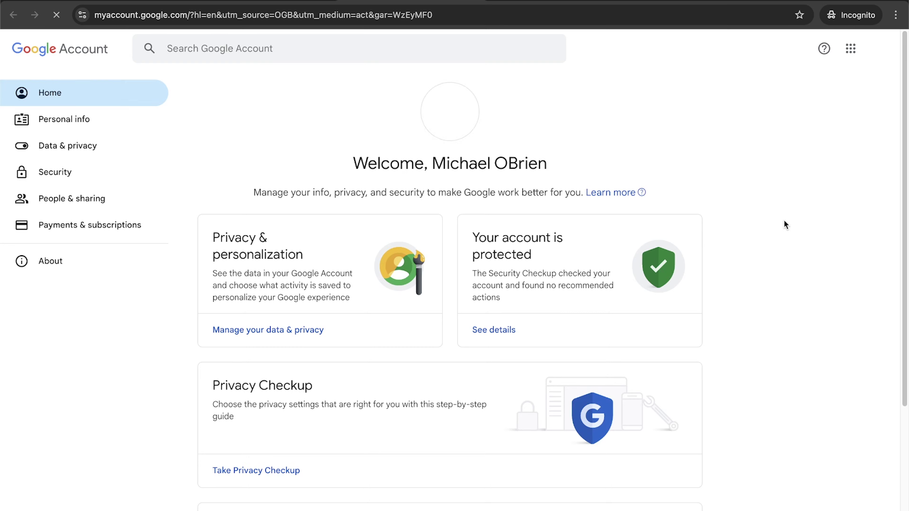
pyautogui.click(74, 172)
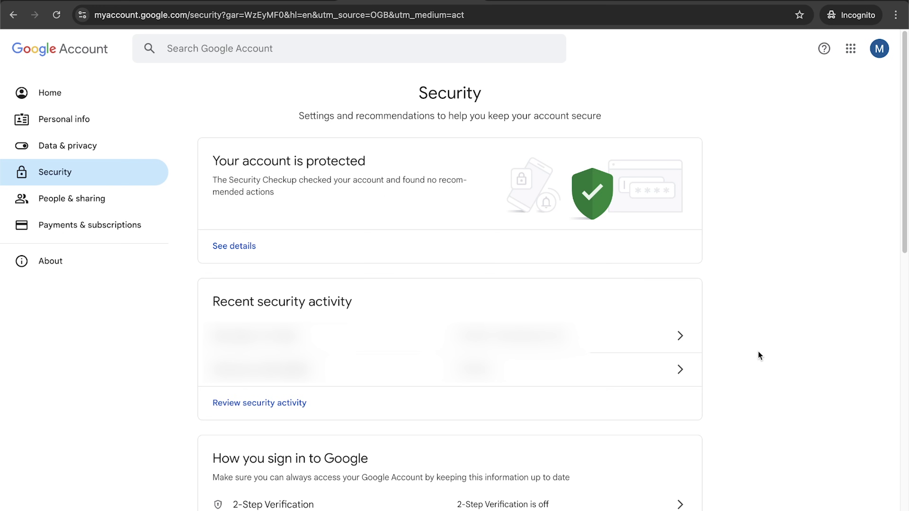
pyautogui.scroll(-5, 758, 352)
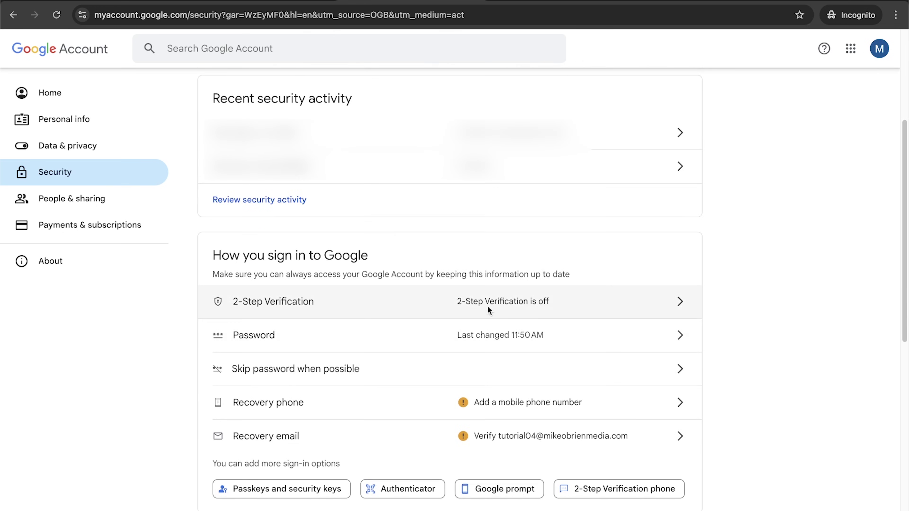
pyautogui.click(492, 304)
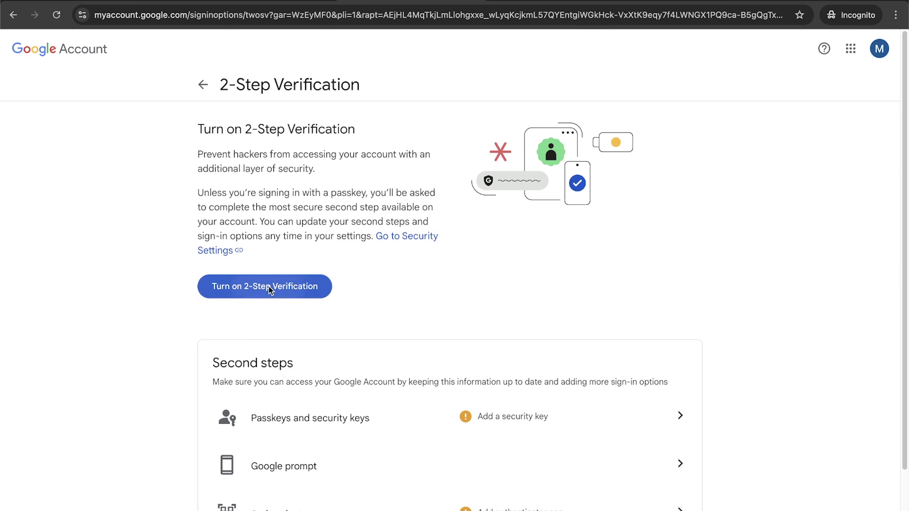
# Step: Turn on 2-Step Verification and review the listed second-step options
pyautogui.click(271, 287)
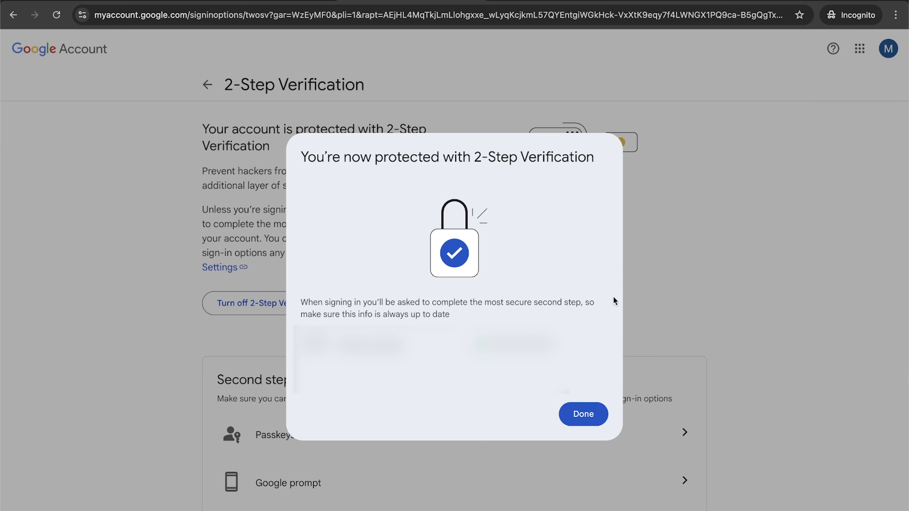
pyautogui.click(585, 415)
pyautogui.scroll(-4, 754, 366)
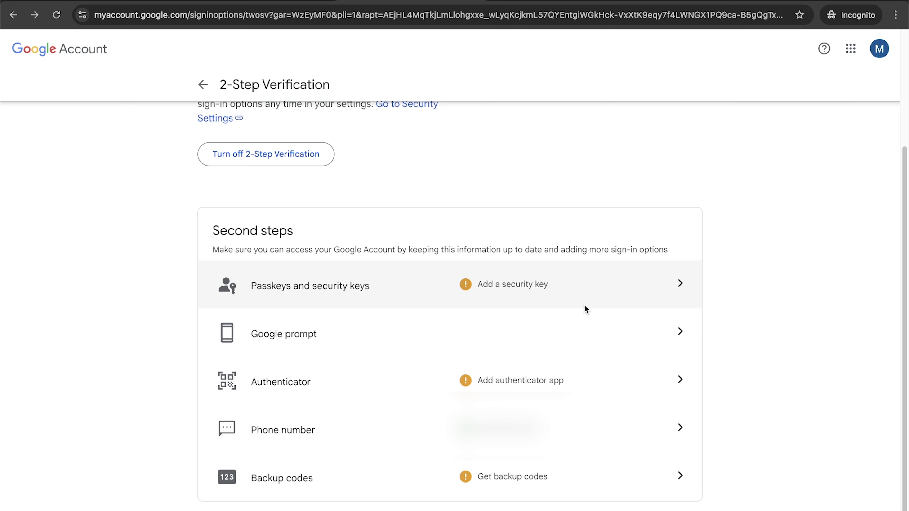
pyautogui.scroll(3, 833, 331)
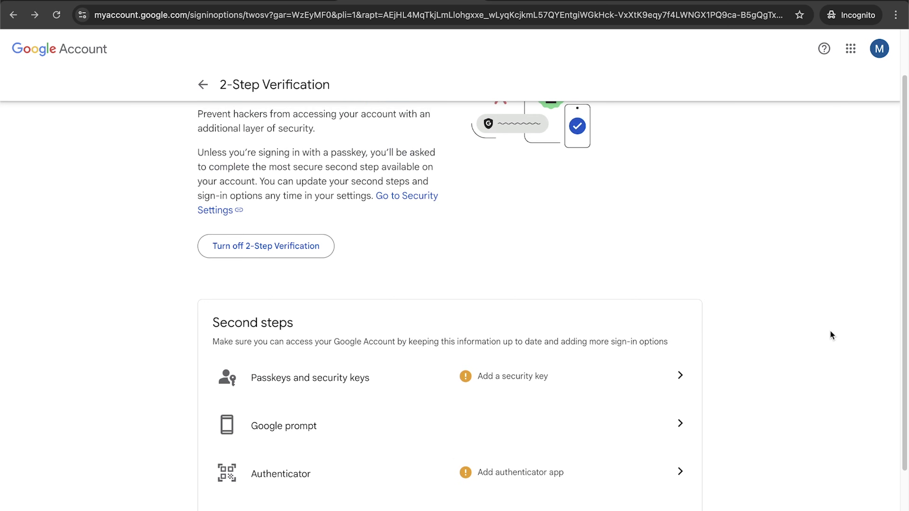
pyautogui.scroll(2, 830, 332)
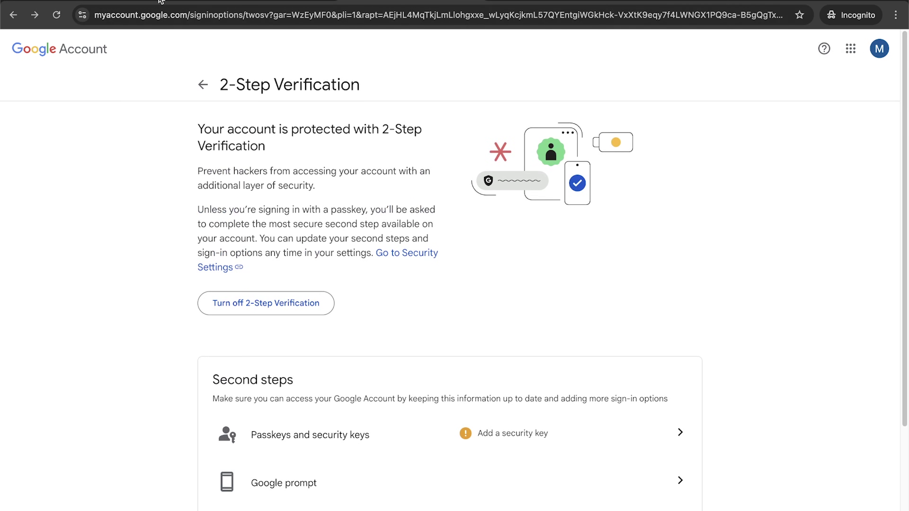
# Step: Load the Admin console at admin.google.com
pyautogui.click(325, 16)
pyautogui.write('admin')
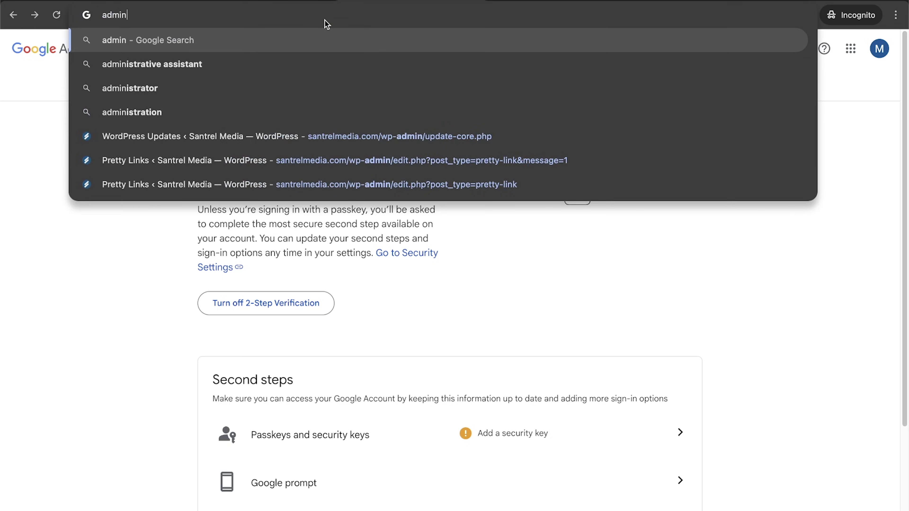
pyautogui.write('.google.com')
pyautogui.press('Return')
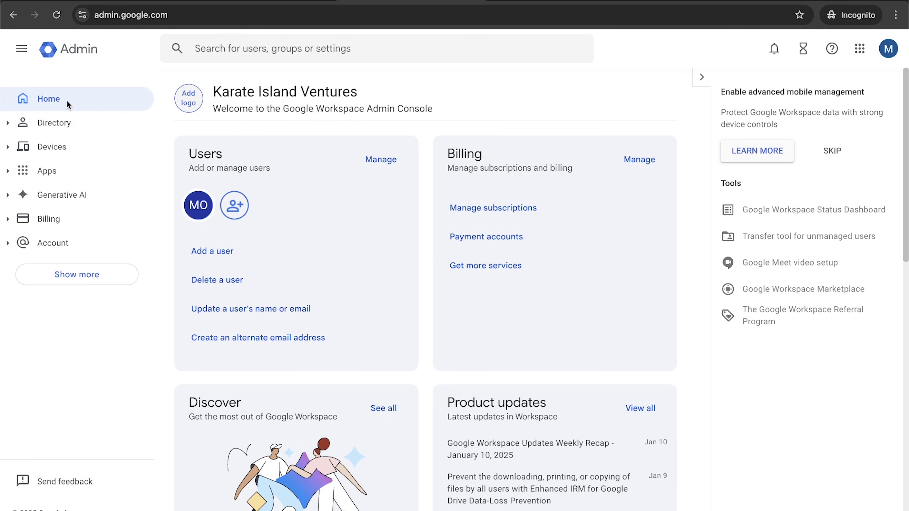
# Step: From the user's Security page, open the organisation's 2-step verification settings
pyautogui.click(68, 121)
pyautogui.click(76, 149)
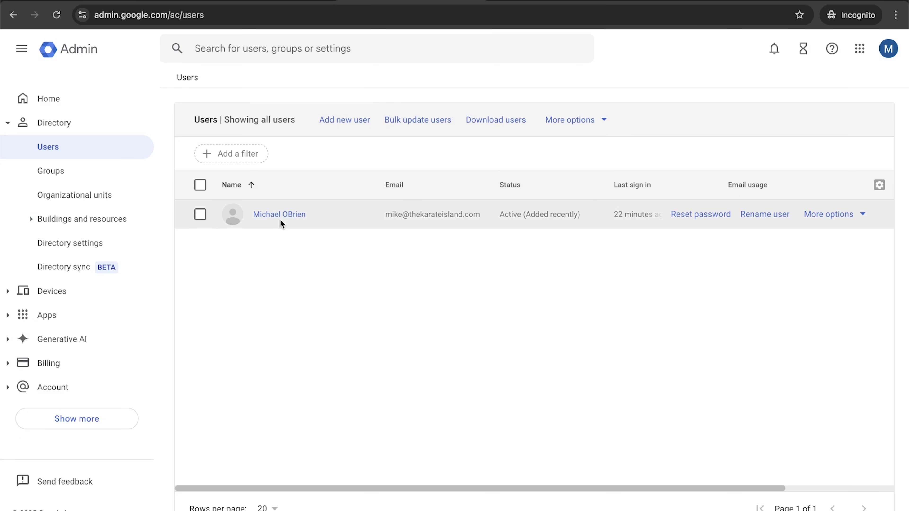
pyautogui.click(280, 218)
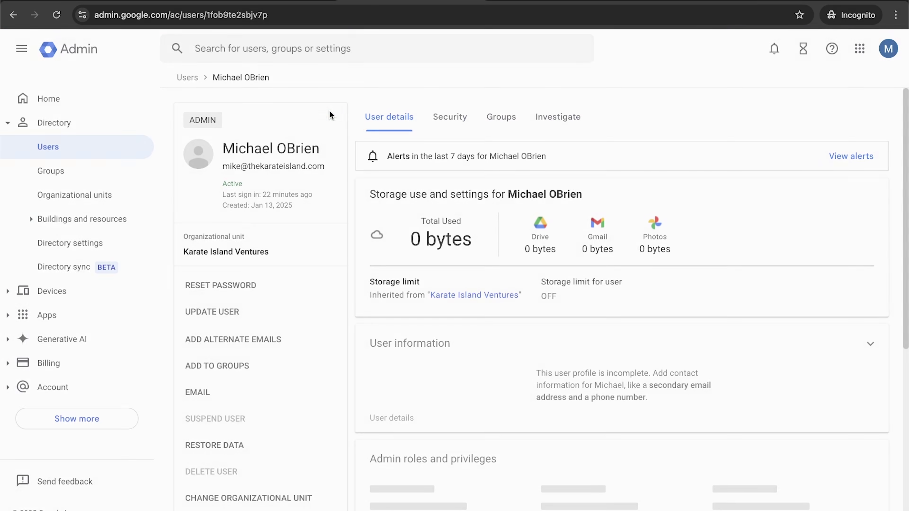
pyautogui.click(452, 117)
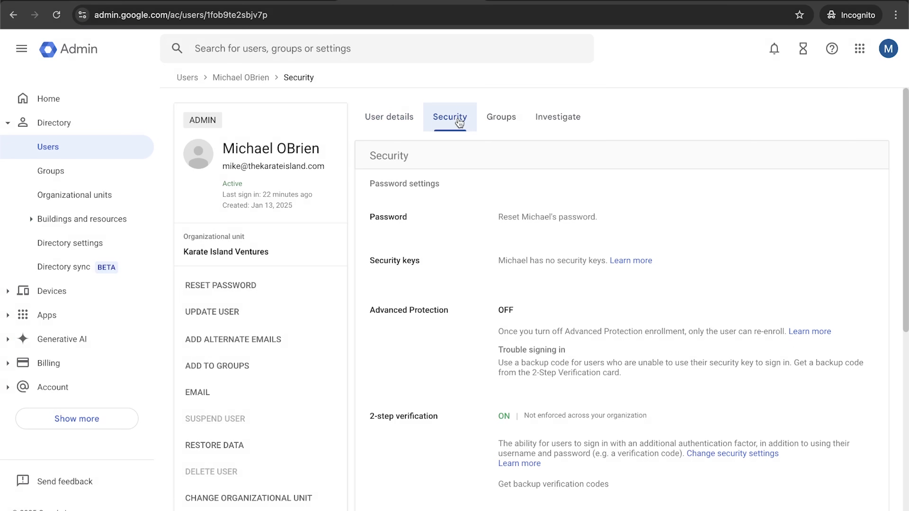
pyautogui.scroll(-5, 691, 182)
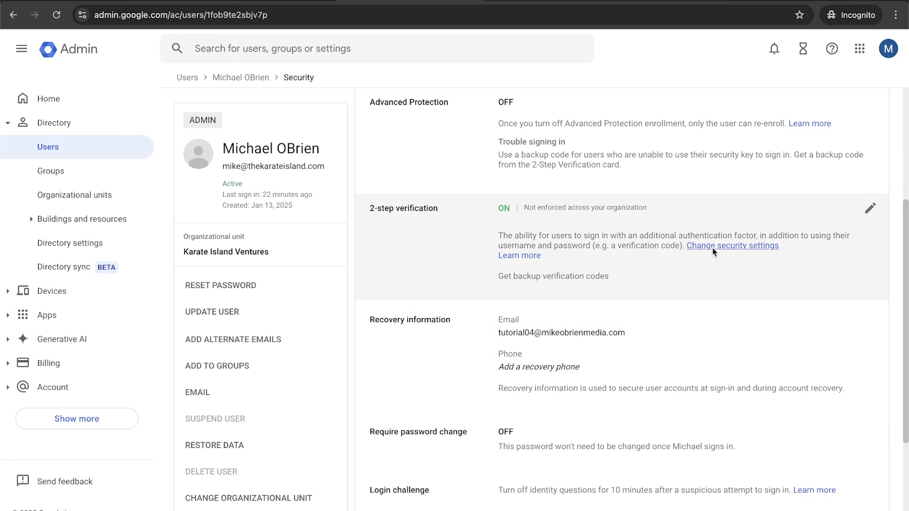
pyautogui.click(753, 247)
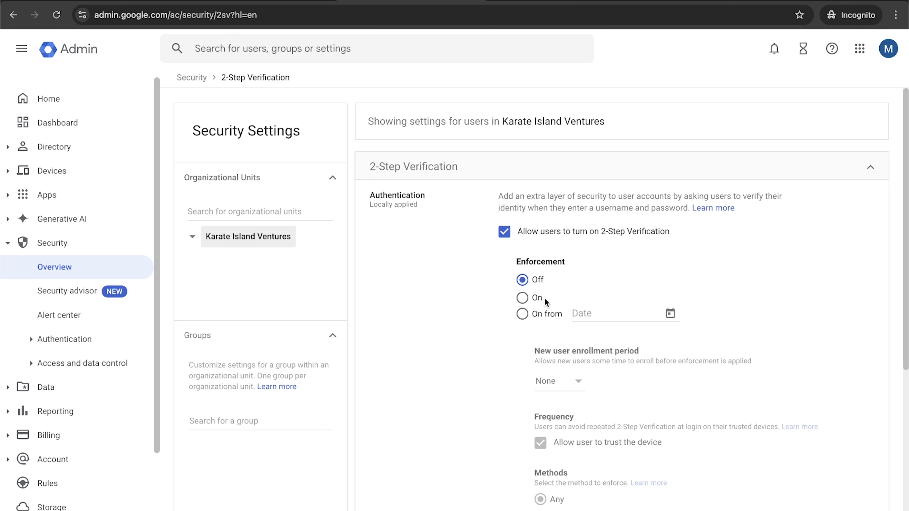
# Step: Set 2-Step Verification Enforcement to On for Karate Island Ventures and save
pyautogui.scroll(-1, 544, 298)
pyautogui.click(522, 251)
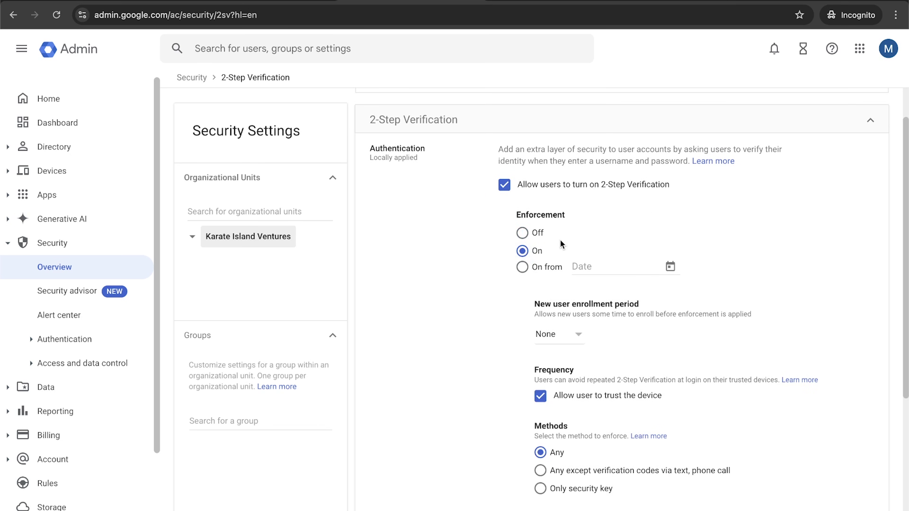
pyautogui.scroll(-3, 560, 240)
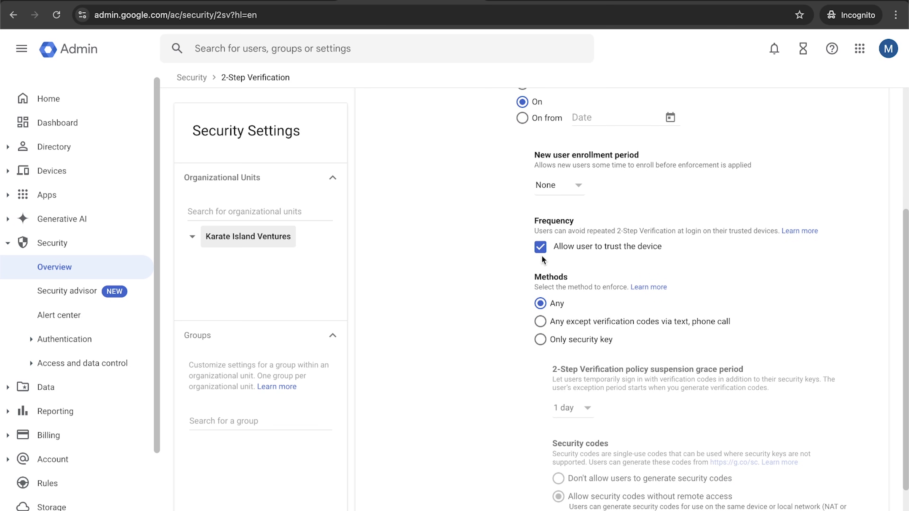
pyautogui.scroll(-2, 541, 256)
pyautogui.click(856, 508)
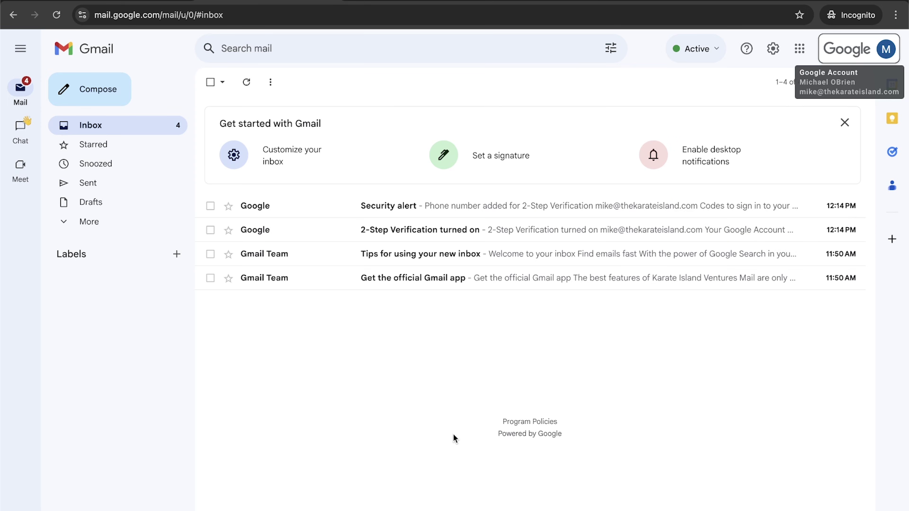
# Step: Open Gmail's chat with the Google Drive app
pyautogui.click(799, 48)
pyautogui.scroll(-4, 836, 225)
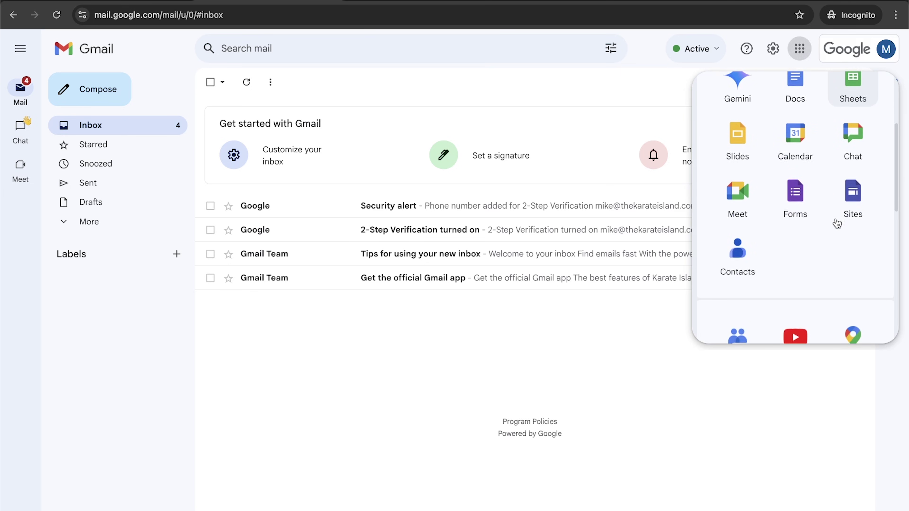
pyautogui.moveTo(19, 129)
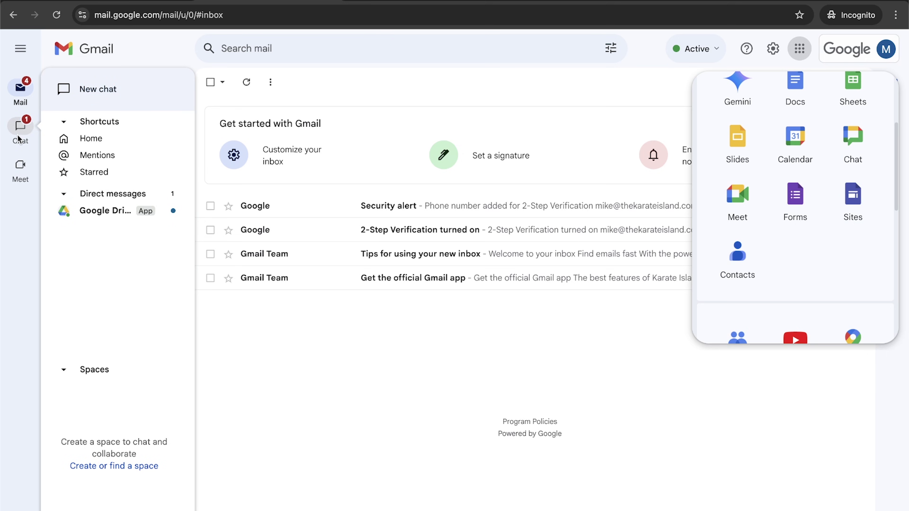
pyautogui.click(95, 211)
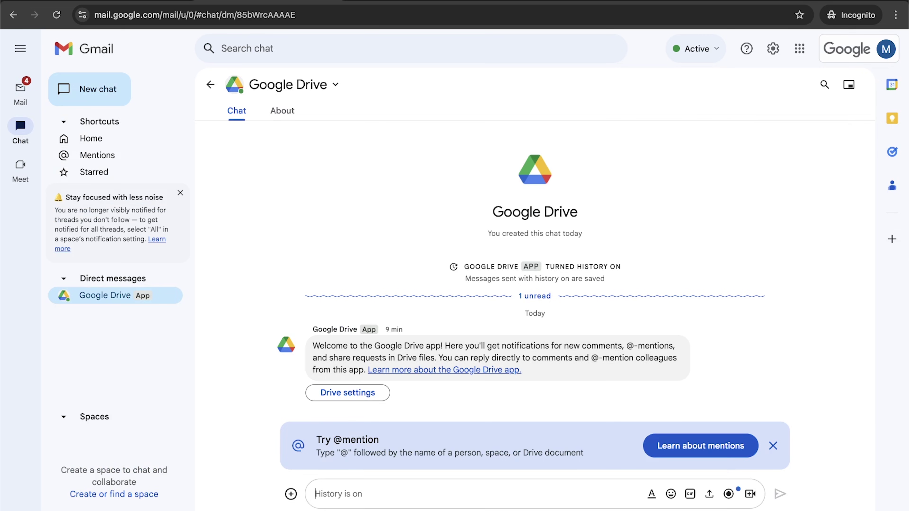
# Step: Launch Gemini from the Google apps grid
pyautogui.moveTo(20, 97)
pyautogui.click(799, 50)
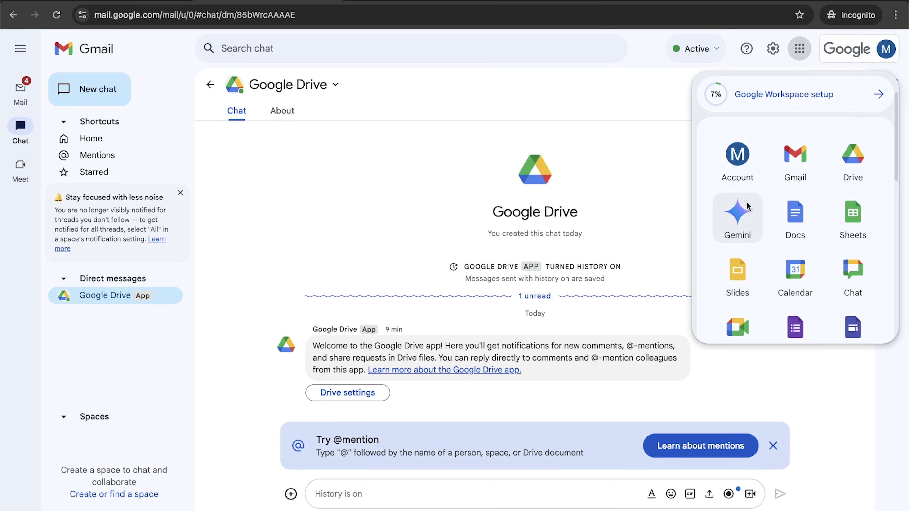
pyautogui.click(723, 225)
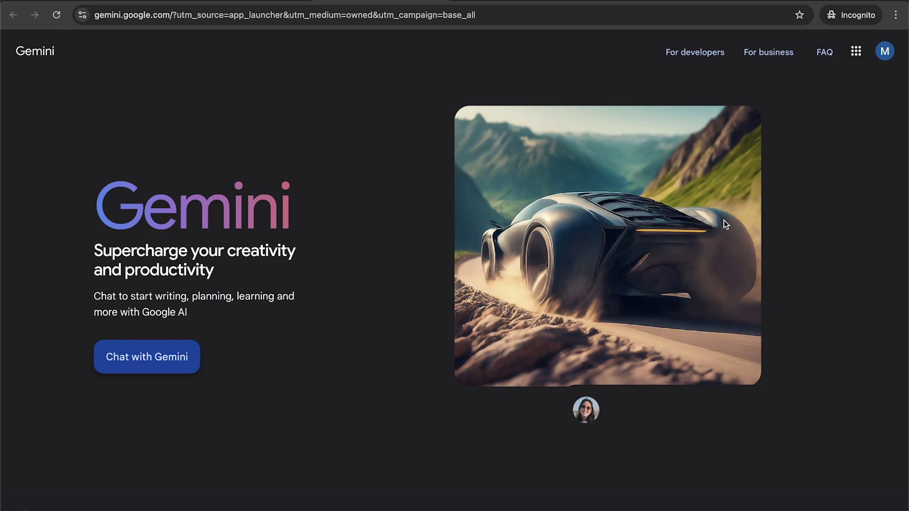
# Step: Accept Gemini's enterprise terms and welcome, then close the Gemini tab to return to Gmail
pyautogui.click(152, 369)
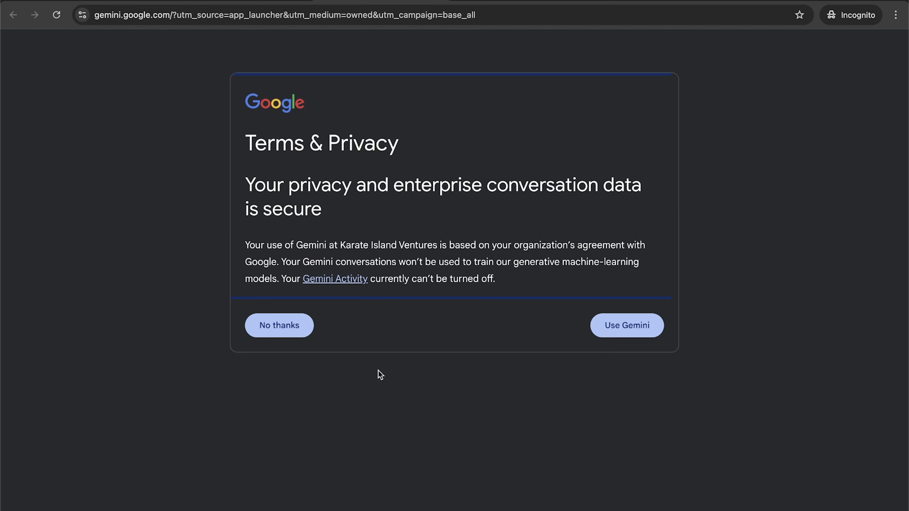
pyautogui.click(626, 328)
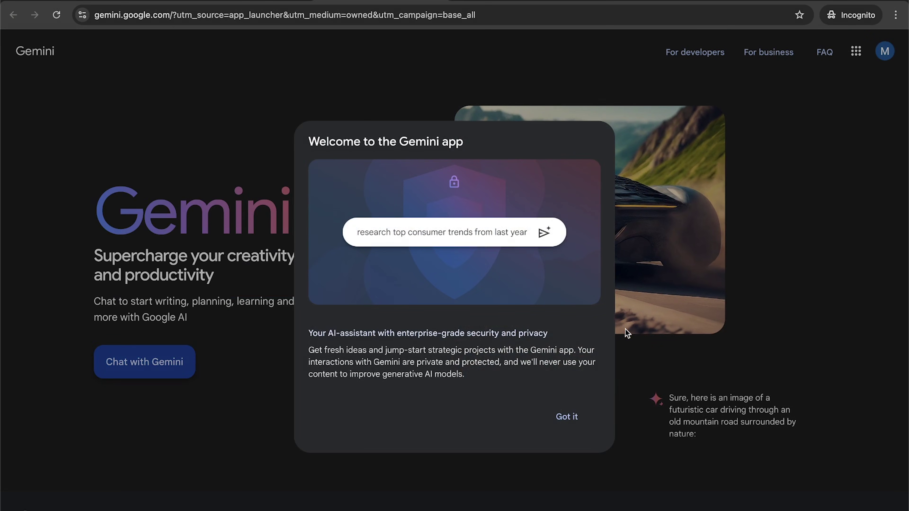
pyautogui.click(574, 417)
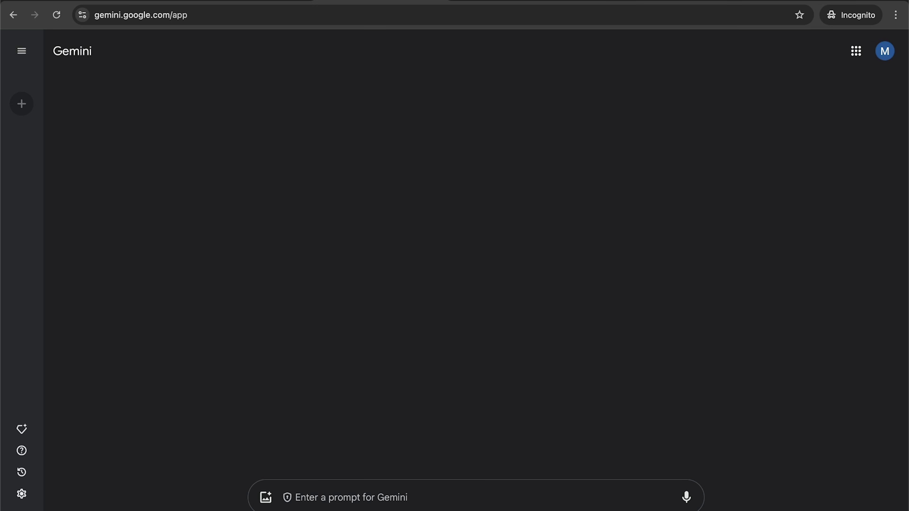
pyautogui.hotkey('ctrl', 'w')
pyautogui.click(632, 160)
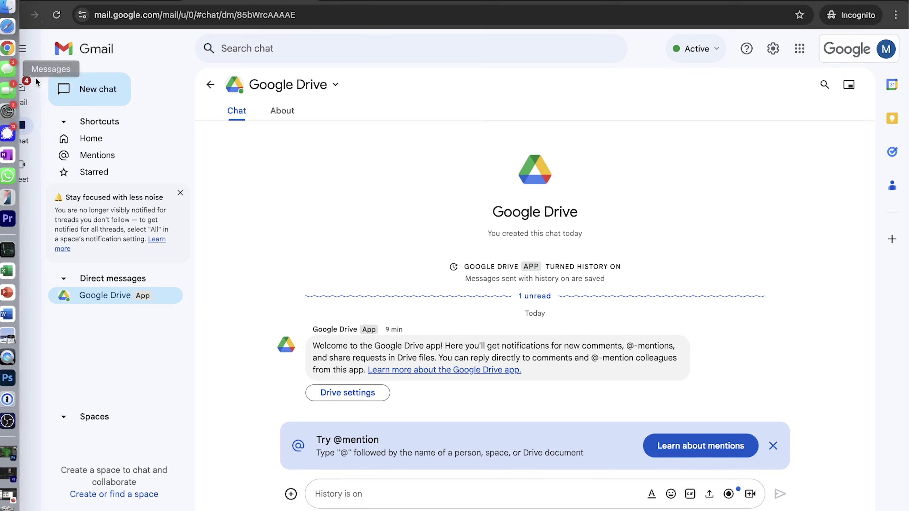
# Step: Look through the open Gmail, Gemini, 2-Step Verification and Workspace setup recommendations tabs
pyautogui.click(20, 88)
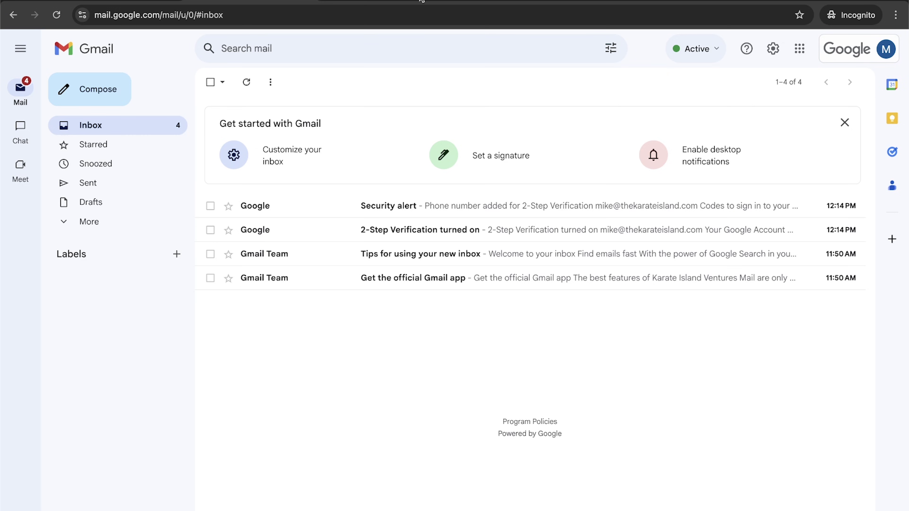
pyautogui.click(394, 0)
pyautogui.click(492, 1)
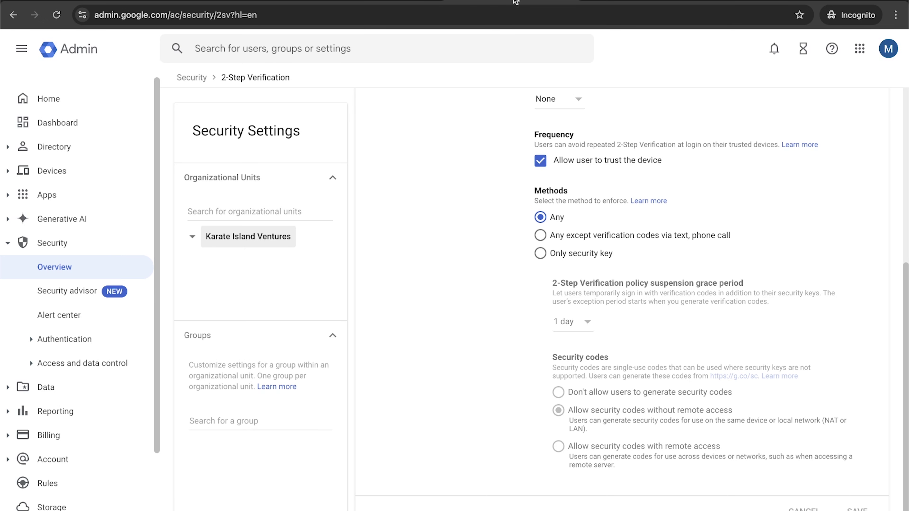
pyautogui.click(620, 1)
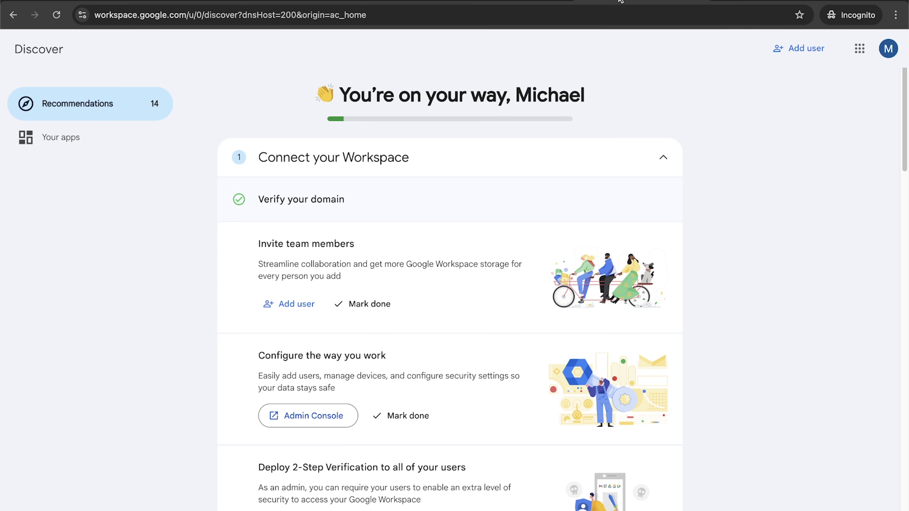
pyautogui.scroll(-15, 740, 157)
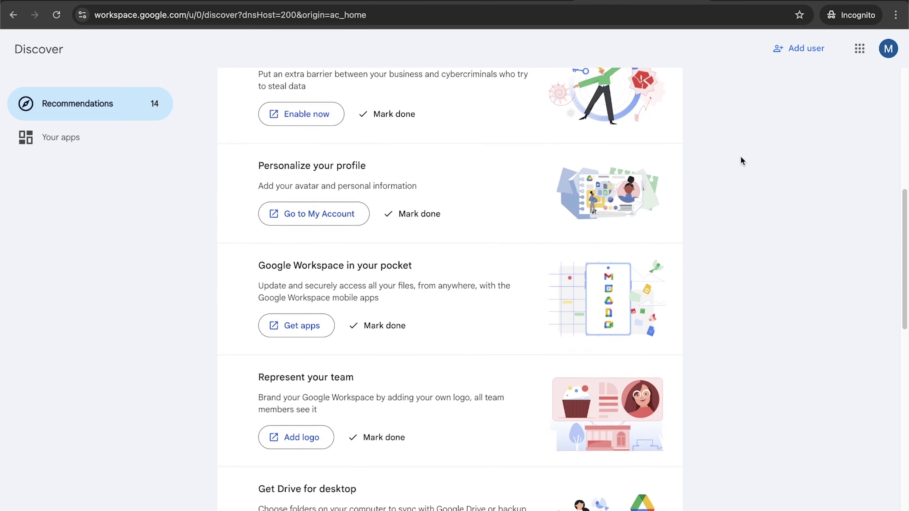
pyautogui.scroll(1, 741, 157)
pyautogui.scroll(10, 740, 157)
pyautogui.scroll(2, 740, 157)
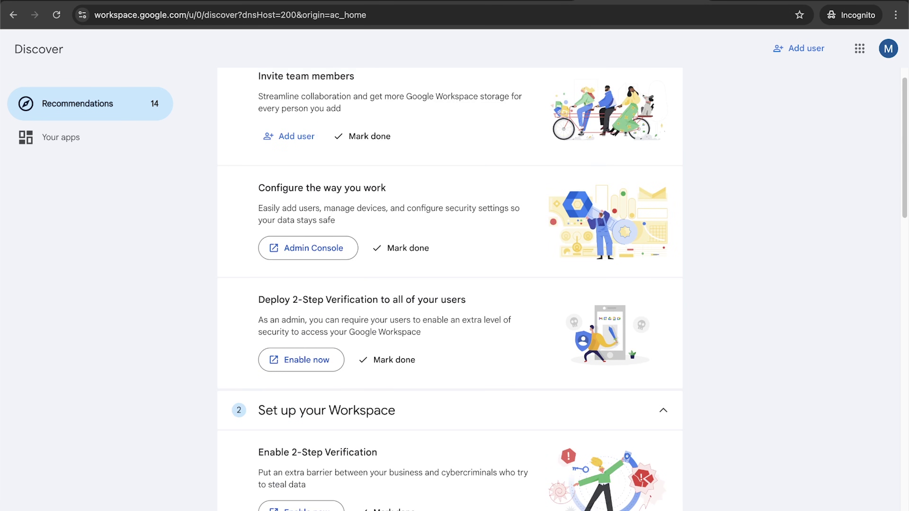
# Step: Back in the Admin console, open Directory > Users to list the single active account
pyautogui.click(511, 2)
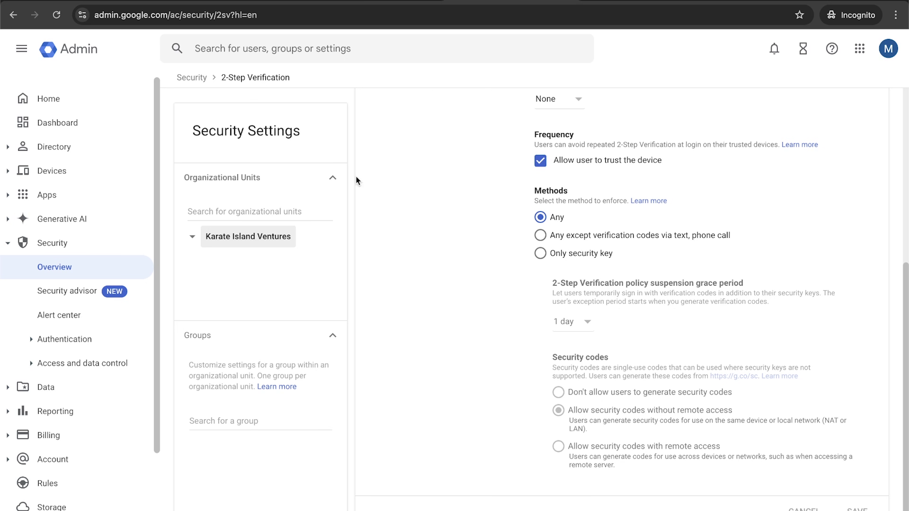
pyautogui.click(64, 139)
pyautogui.click(84, 171)
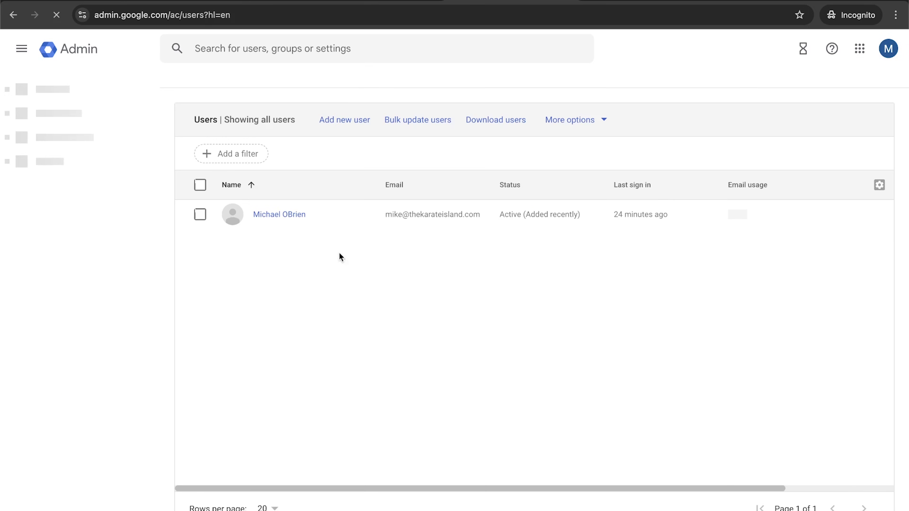
# Step: Open thekarateisland.com's DNS / Nameservers page in Hostinger hPanel, scrolled to the top
pyautogui.click(271, 217)
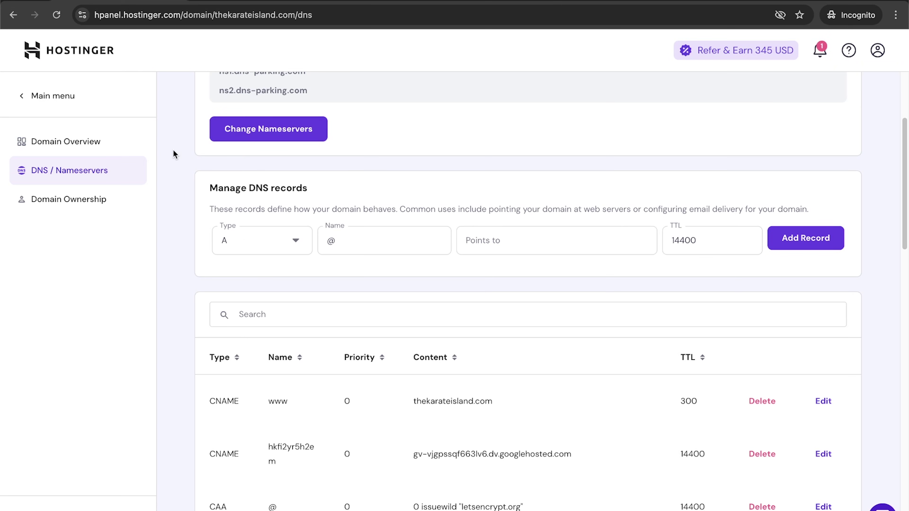
pyautogui.scroll(4, 173, 150)
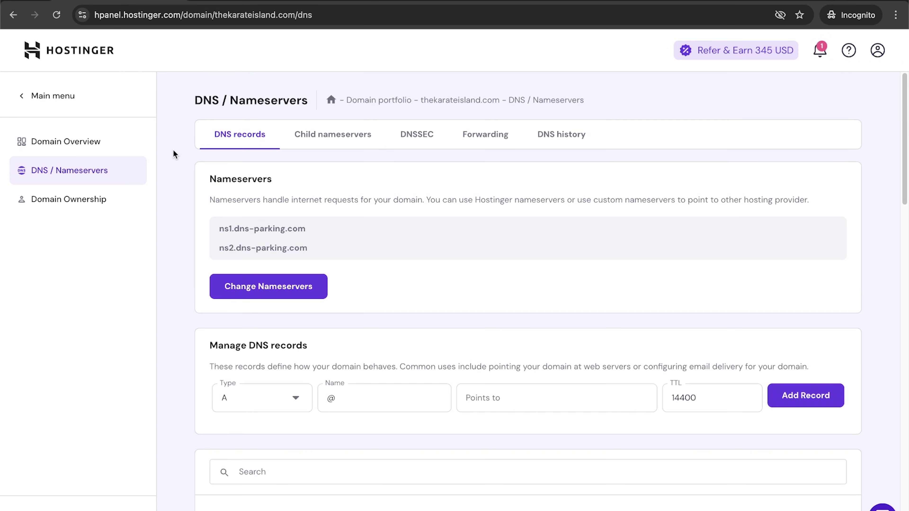